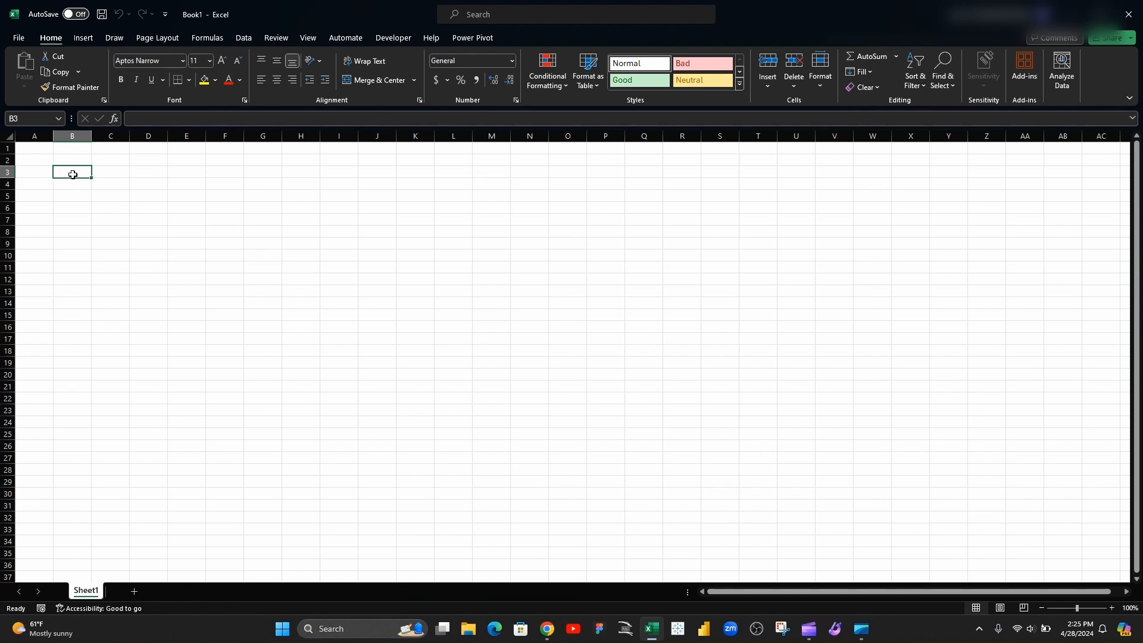
{"action": "left_click", "coordinate": [83, 39]}
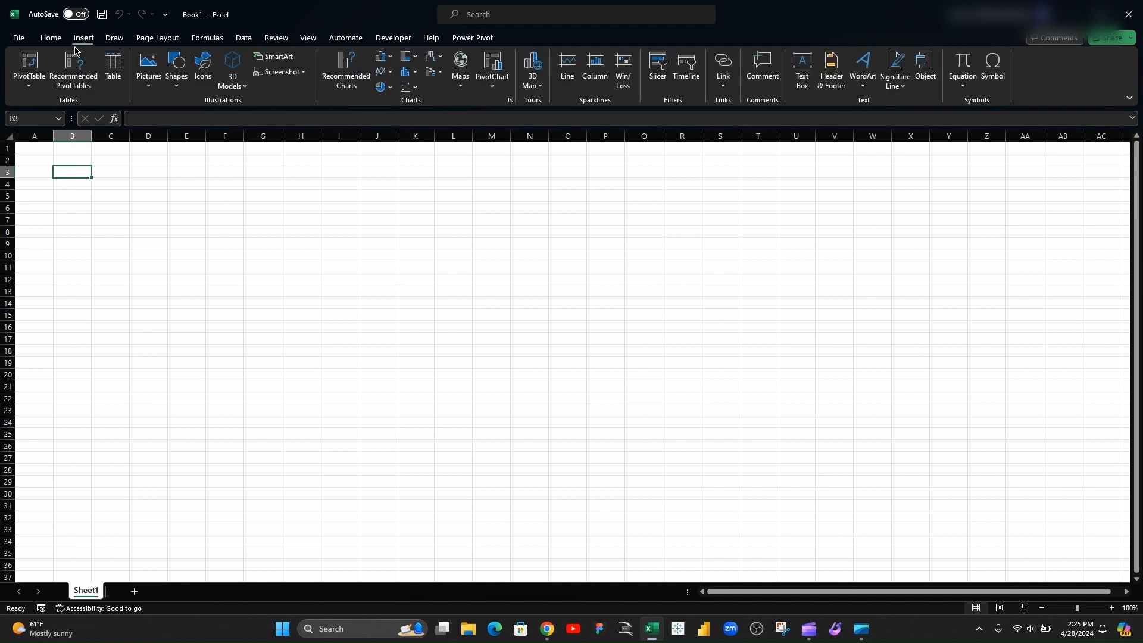
{"action": "left_click", "coordinate": [50, 38]}
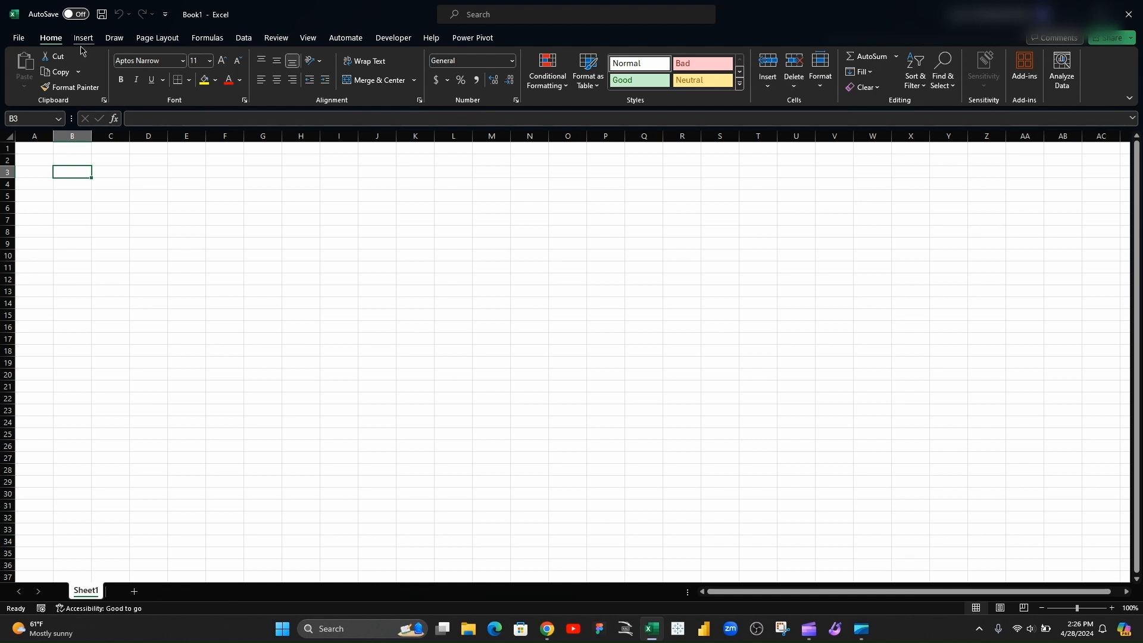
{"action": "left_click", "coordinate": [75, 183]}
{"action": "left_click", "coordinate": [84, 172]}
Import Popular_Baby_Names.csv from the DatabaseDataAnalyst folder as text/CSV and load it into the workbook
{"action": "left_click", "coordinate": [241, 40]}
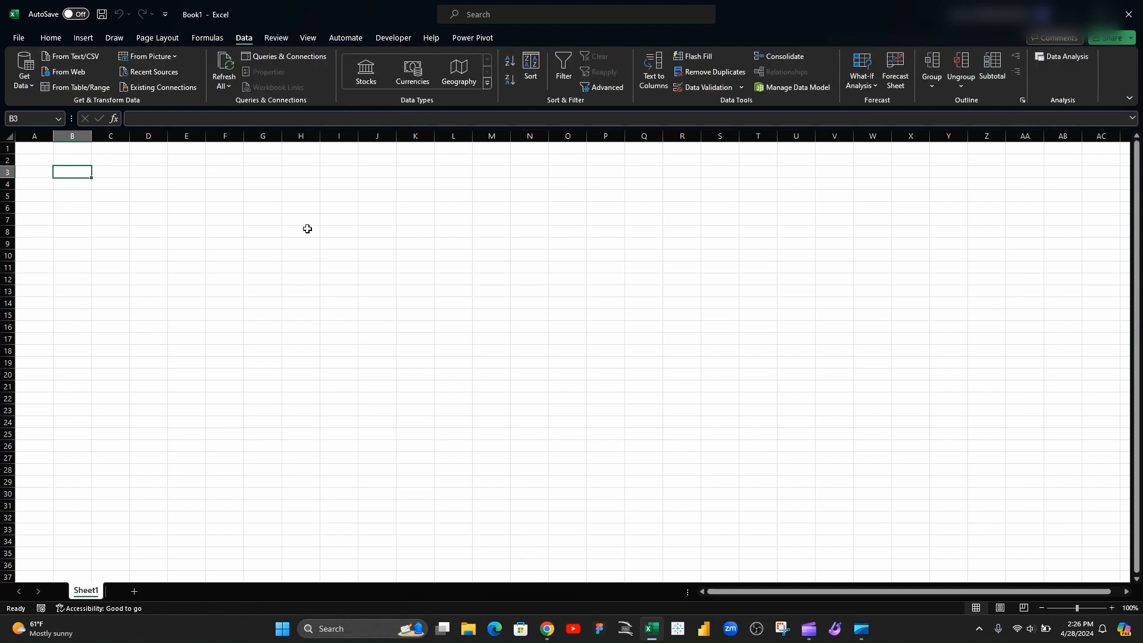
{"action": "left_click", "coordinate": [79, 59]}
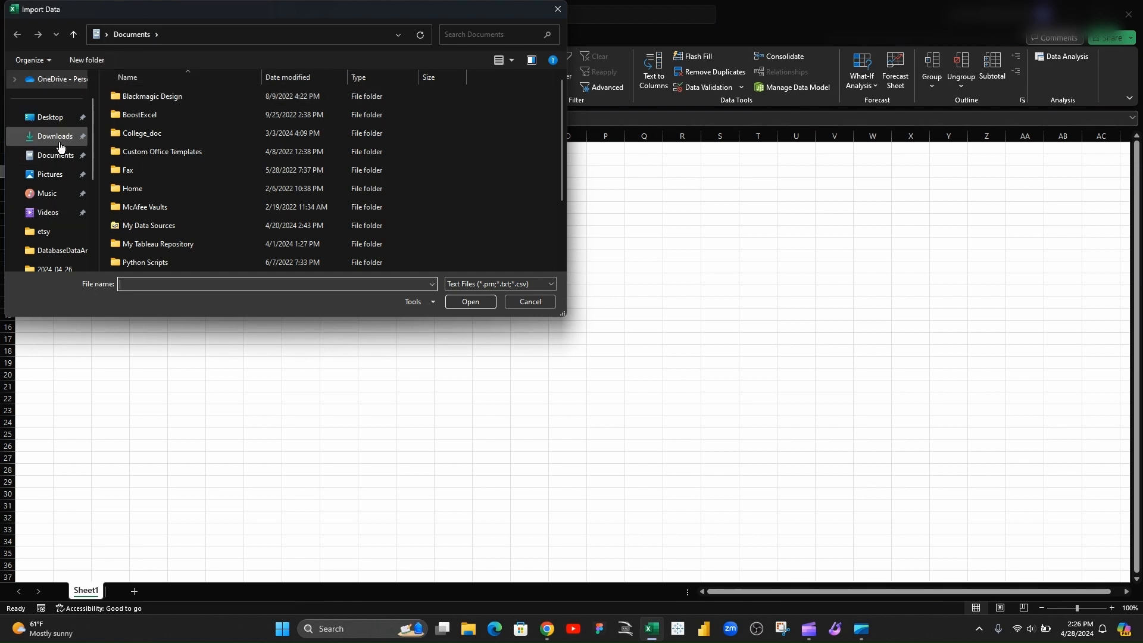
{"action": "left_click", "coordinate": [54, 250]}
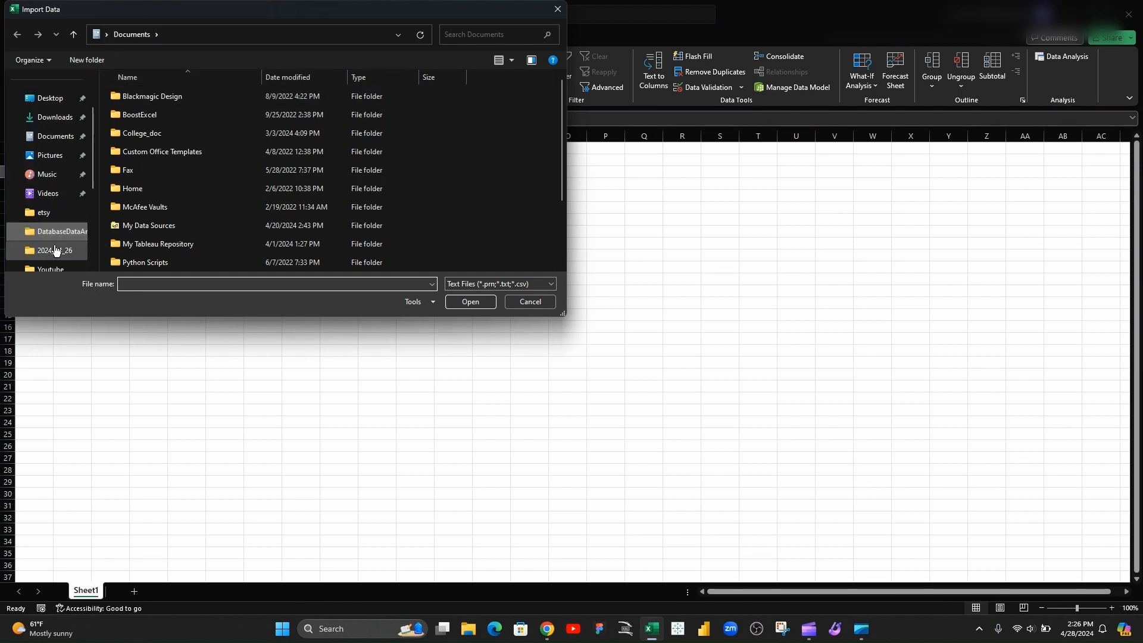
{"action": "left_click", "coordinate": [155, 137]}
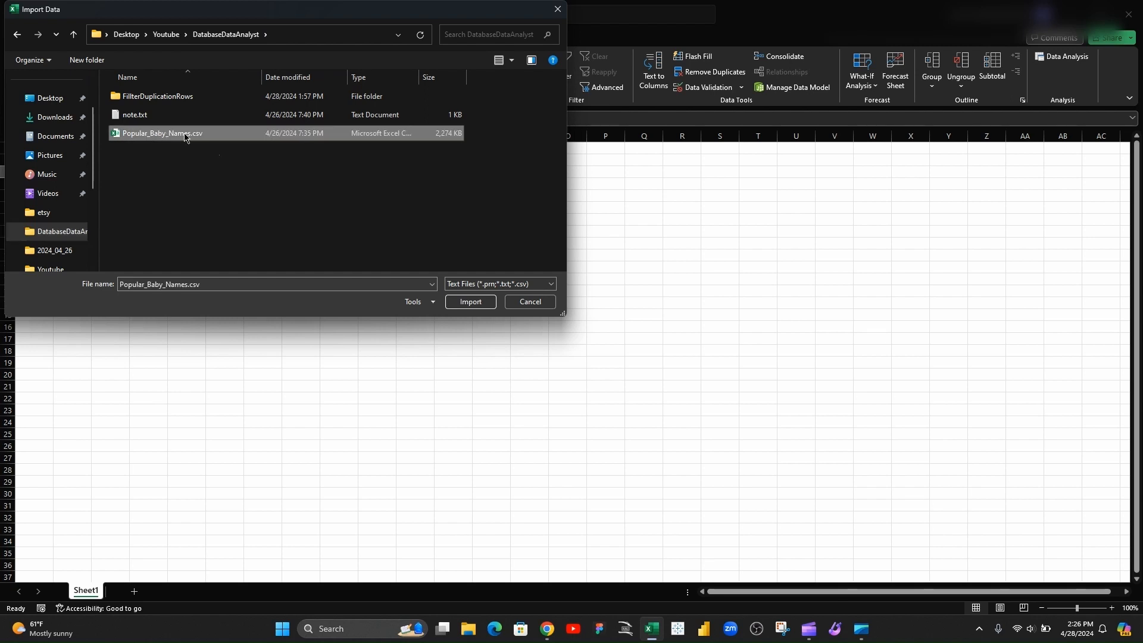
{"action": "left_click", "coordinate": [471, 302]}
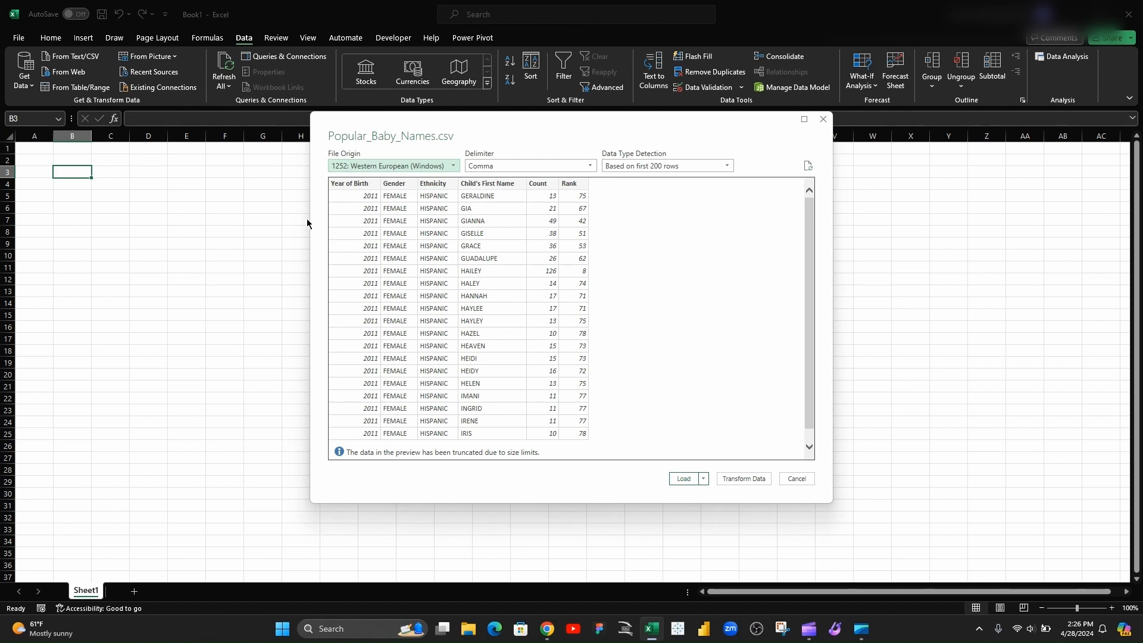
{"action": "left_click", "coordinate": [682, 479]}
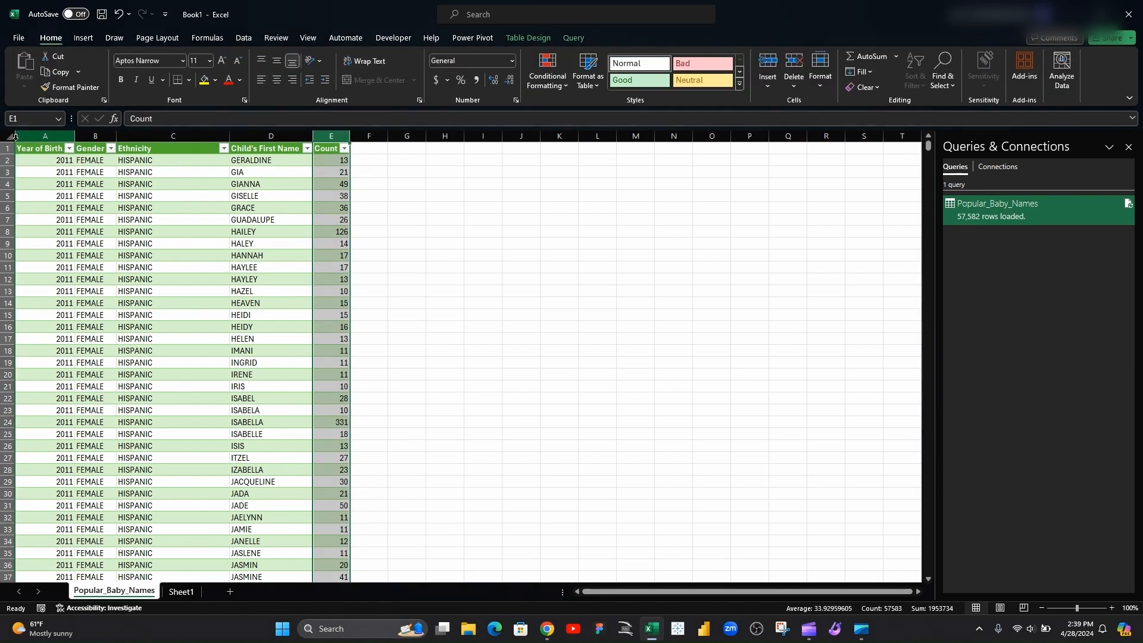
Add a column whose formula concatenates Year of Birth, Gender, Ethnicity, Child's First Name and Count for each row
{"action": "left_click", "coordinate": [370, 160]}
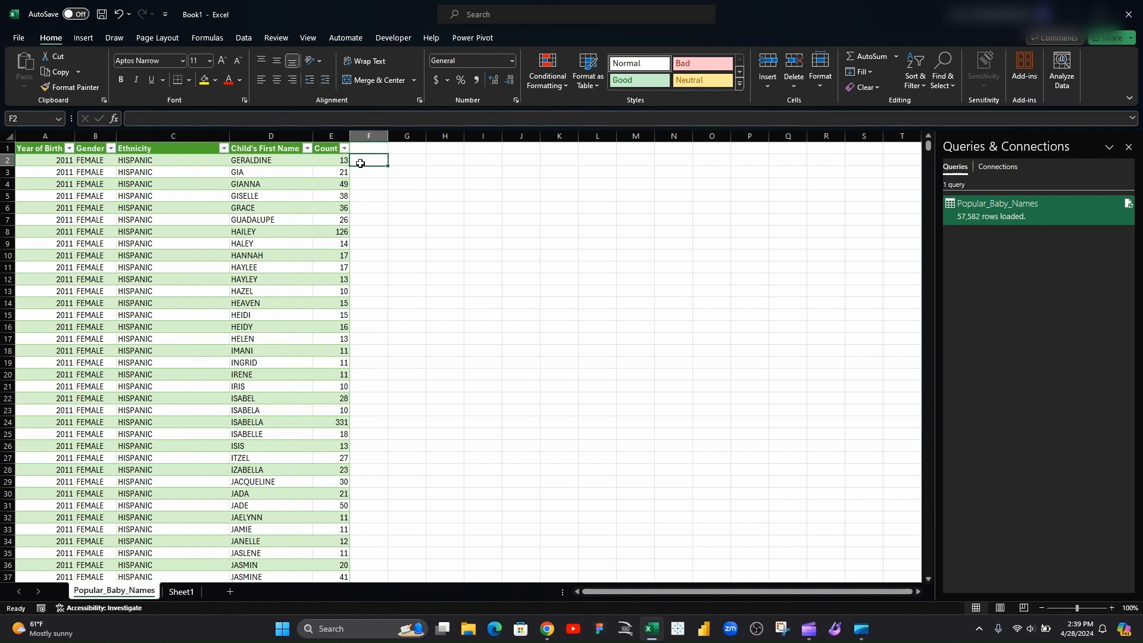
{"action": "type", "text": "="}
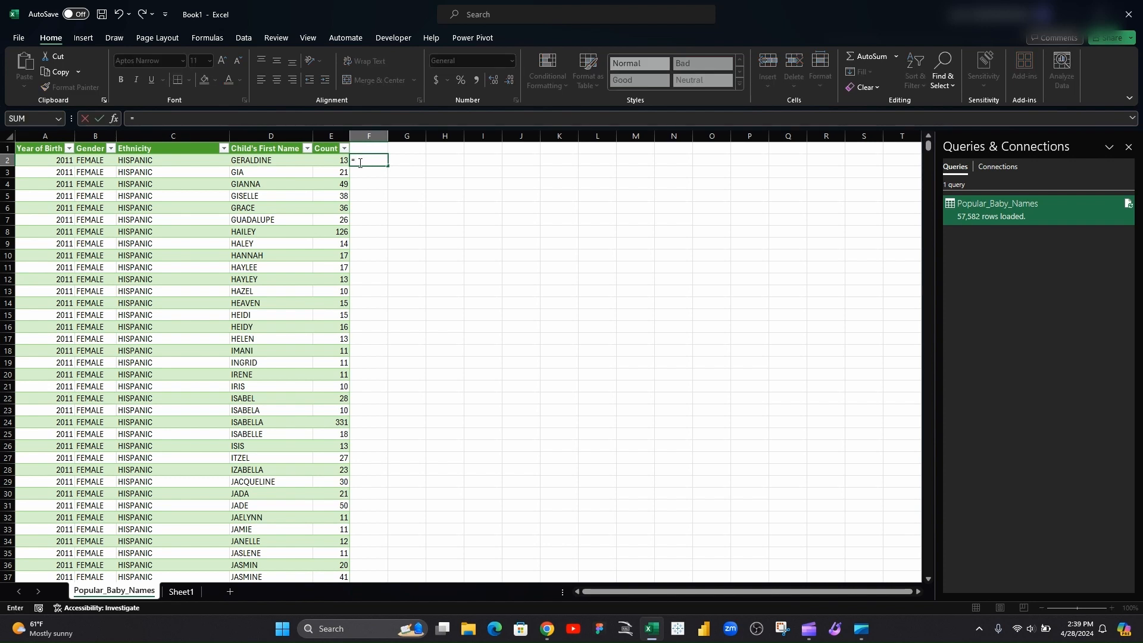
{"action": "left_click", "coordinate": [61, 161]}
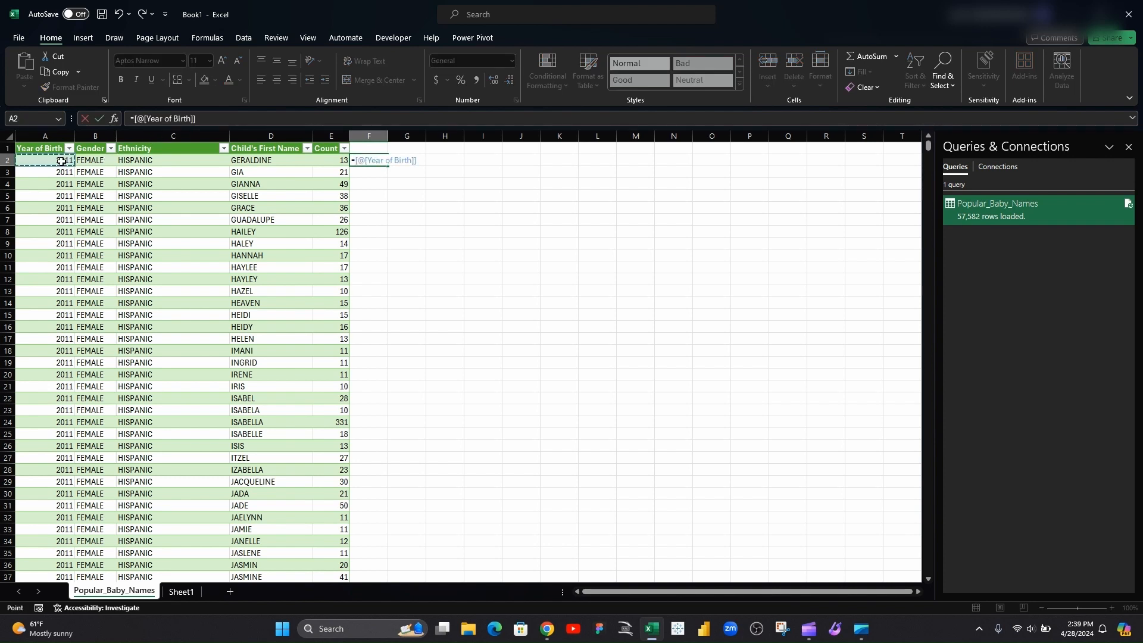
{"action": "type", "text": "&"}
{"action": "left_click", "coordinate": [89, 161]}
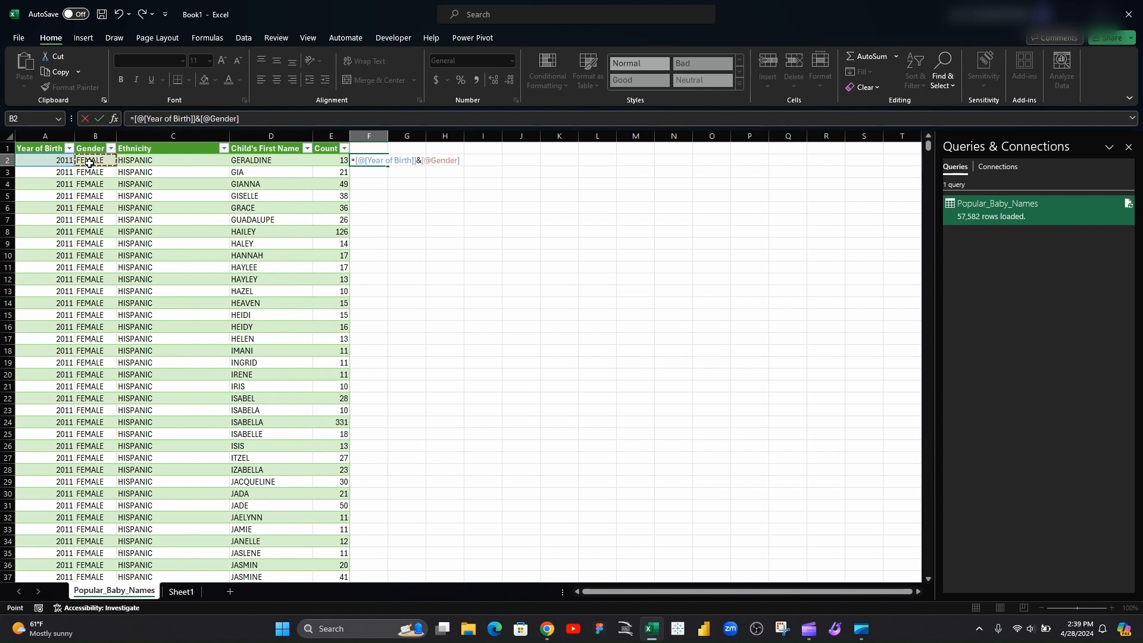
{"action": "type", "text": "&"}
{"action": "left_click", "coordinate": [191, 158]}
{"action": "type", "text": "&"}
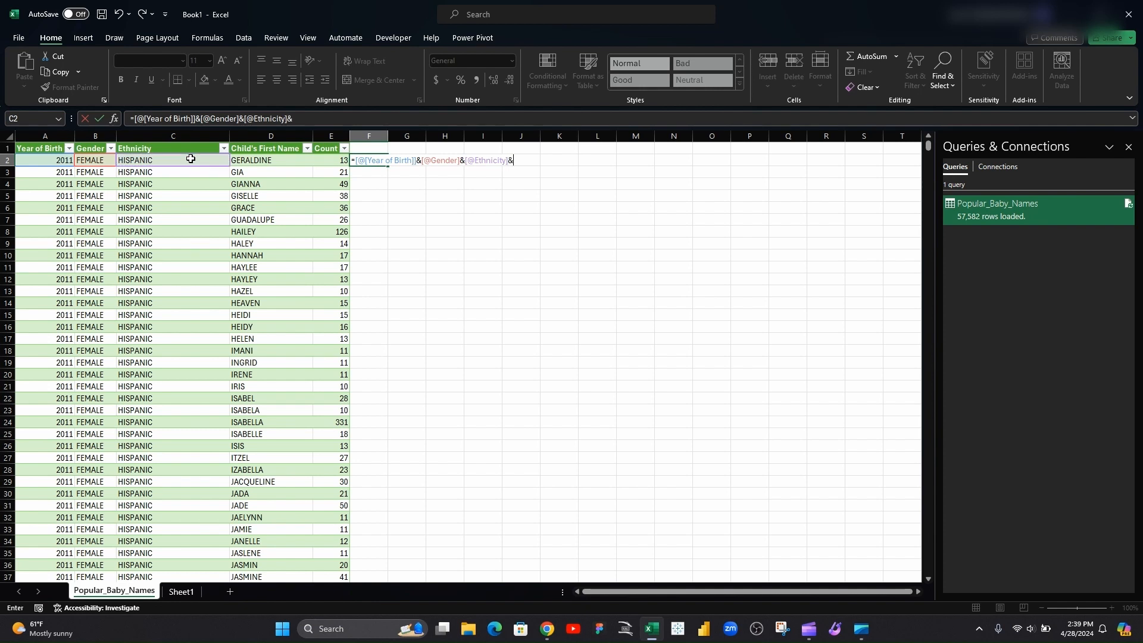
{"action": "left_click", "coordinate": [262, 160]}
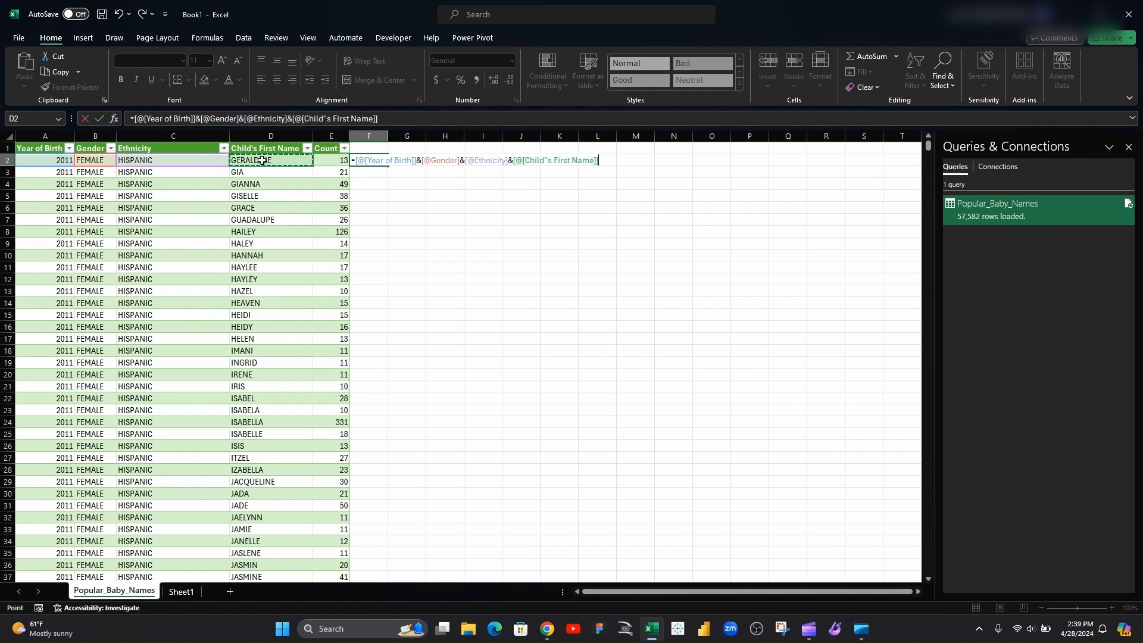
{"action": "type", "text": "&"}
{"action": "left_click", "coordinate": [340, 162]}
{"action": "key", "text": "Return"}
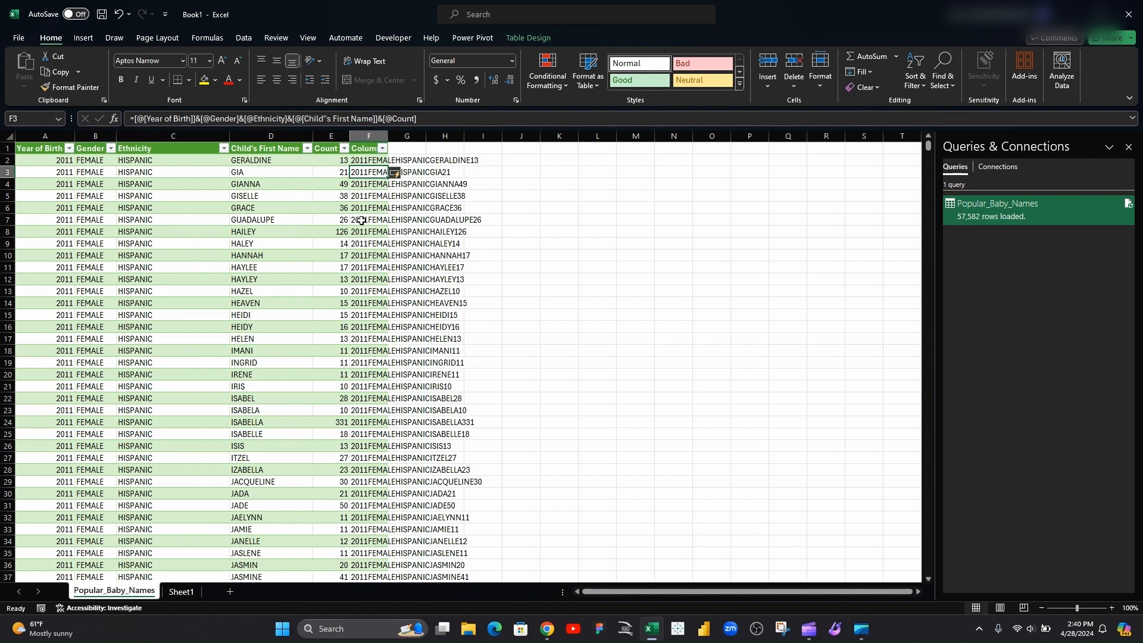
Autofit the width of the new Column1 to its contents
{"action": "left_click", "coordinate": [387, 136]}
{"action": "left_click", "coordinate": [388, 136]}
{"action": "left_click", "coordinate": [388, 136]}
{"action": "double_click", "coordinate": [387, 135]}
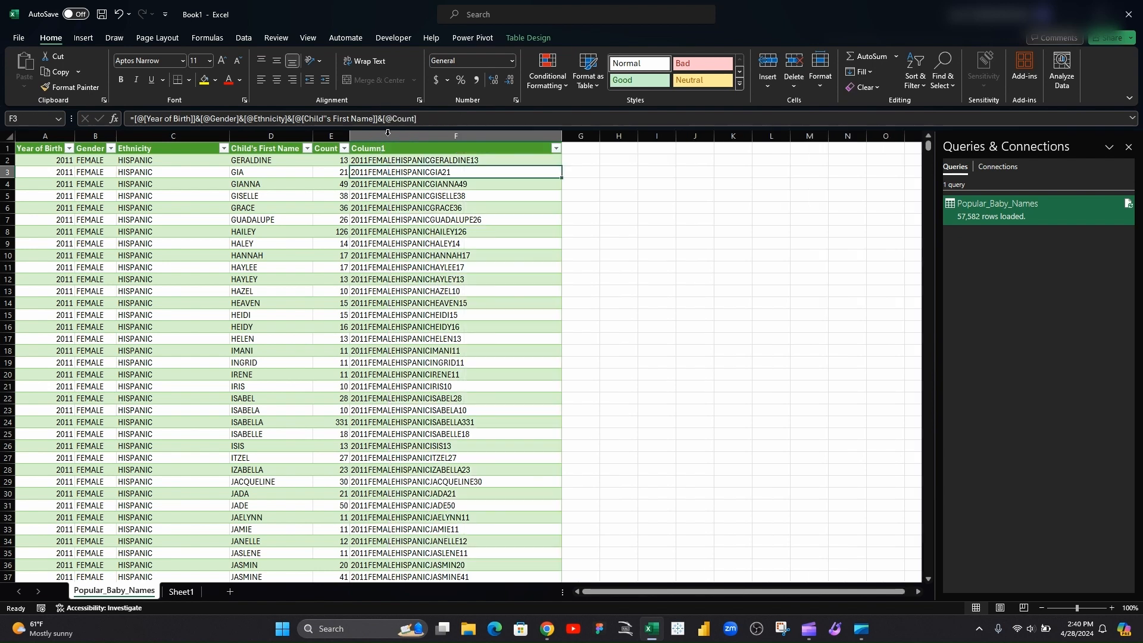
{"action": "left_click", "coordinate": [469, 180]}
{"action": "left_click", "coordinate": [408, 146]}
{"action": "left_click_drag", "start_coordinate": [388, 304], "coordinate": [384, 319]}
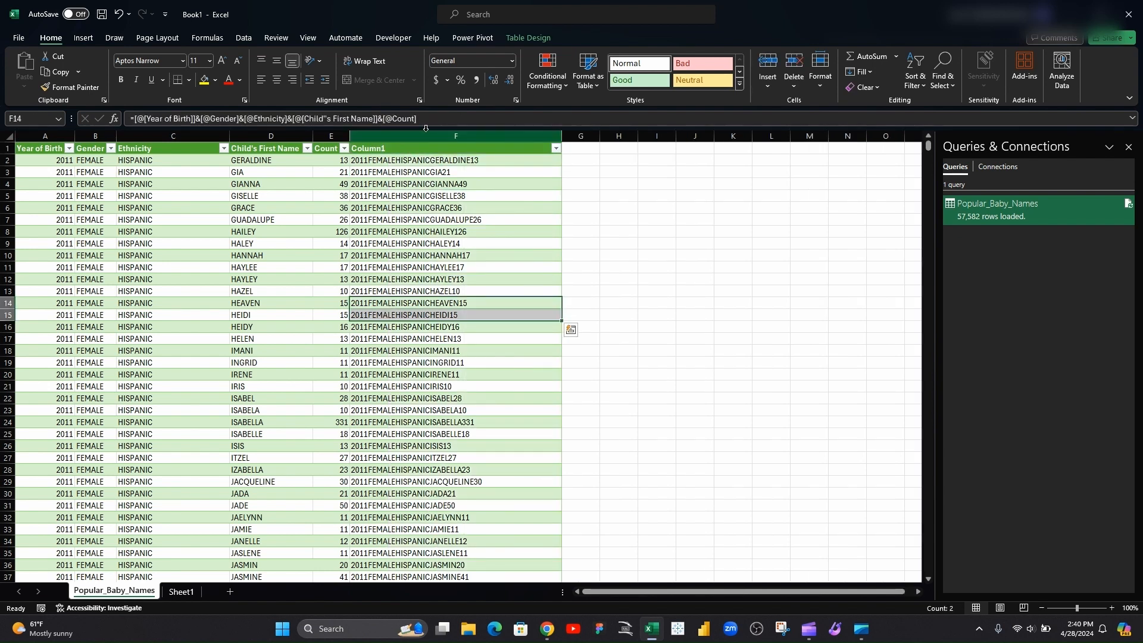
{"action": "left_click", "coordinate": [412, 158]}
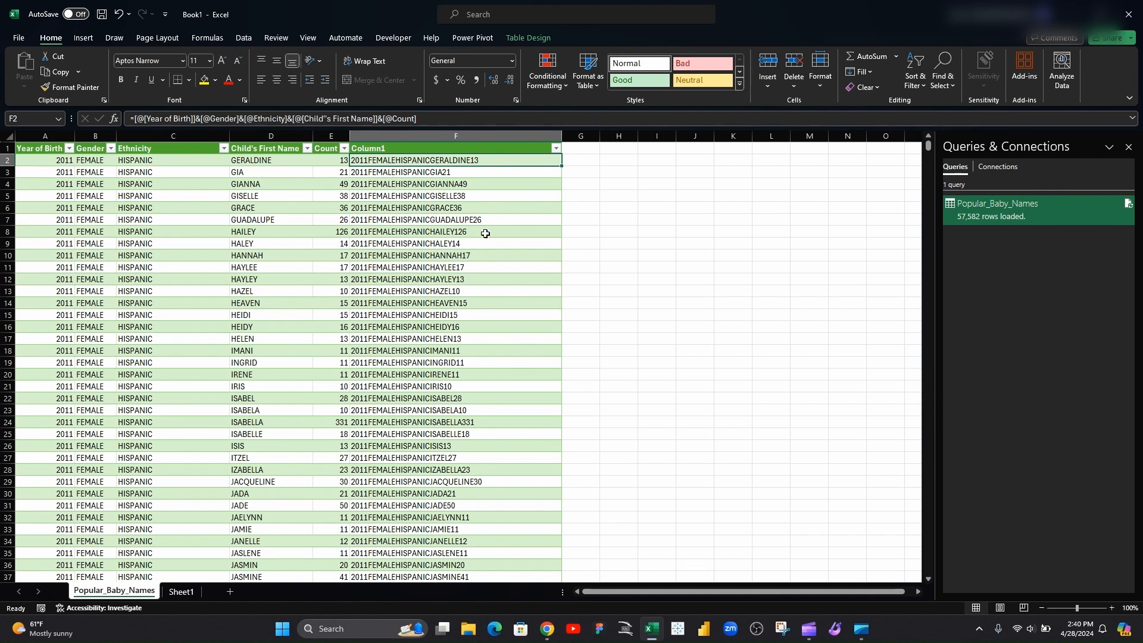
Filter Column1 to show only the value 2011FEMALEASIAN AND PACIFIC ISLANDERALEENA12
{"action": "left_click", "coordinate": [556, 154]}
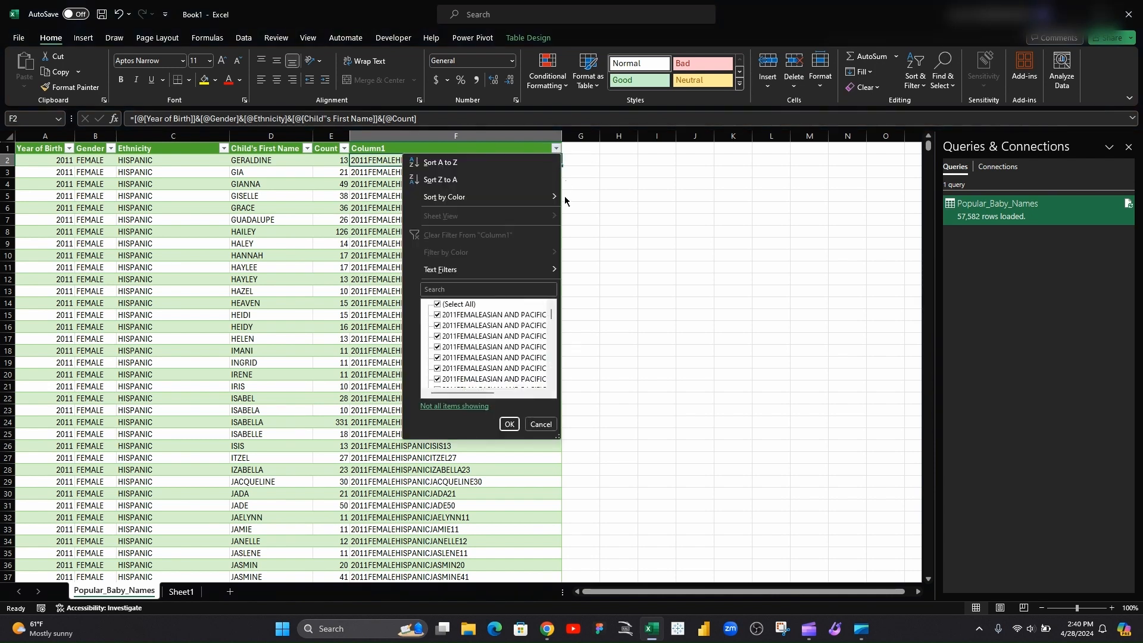
{"action": "left_click", "coordinate": [481, 289]}
{"action": "type", "text": "CHAZEL10"}
{"action": "left_click", "coordinate": [437, 305]}
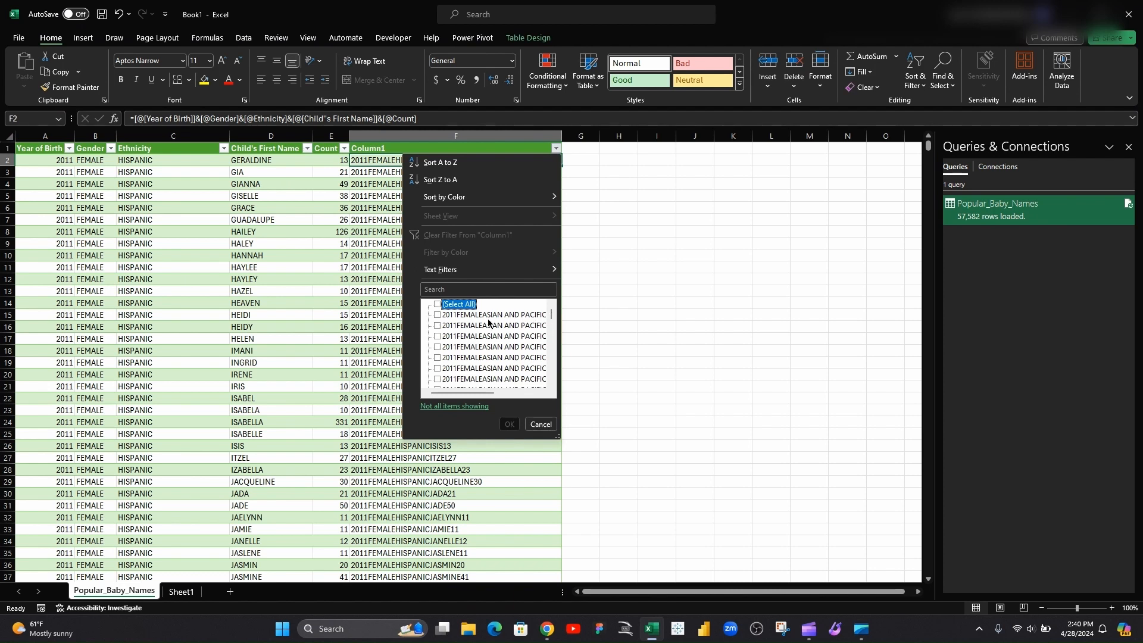
{"action": "left_click", "coordinate": [437, 358]}
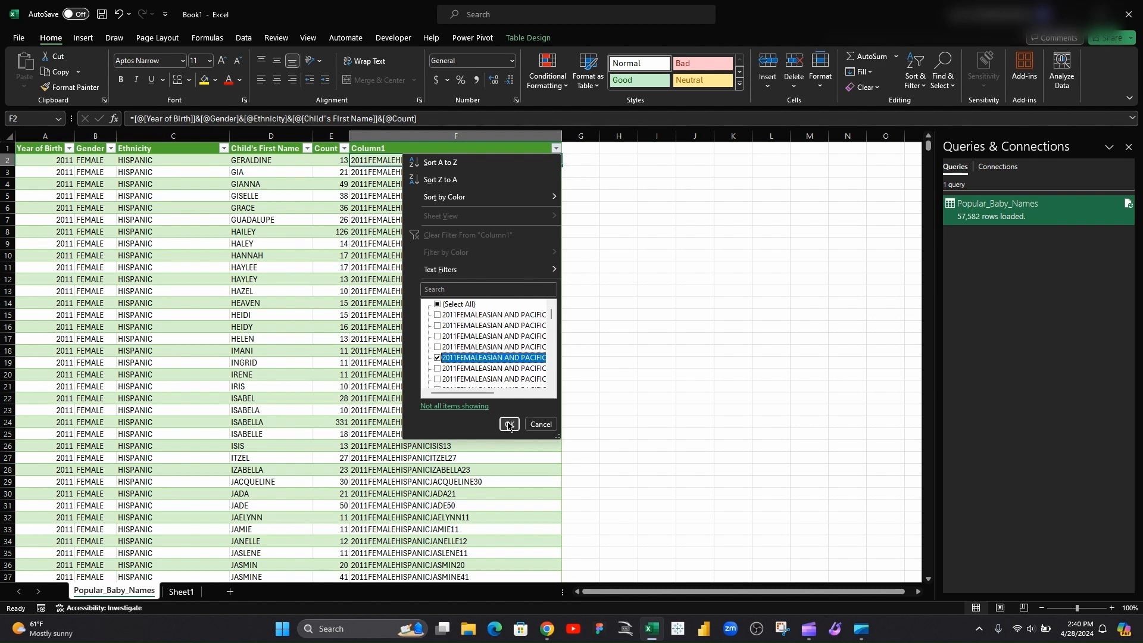
{"action": "left_click", "coordinate": [509, 424]}
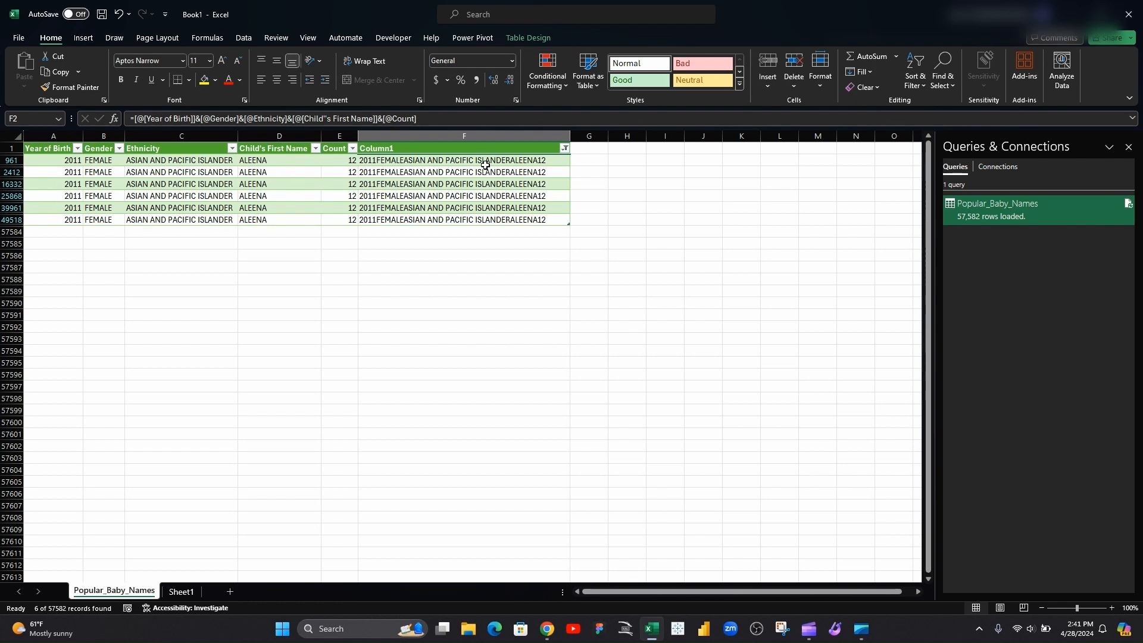
Clear the Column1 filter by reselecting all items
{"action": "left_click", "coordinate": [565, 149]}
{"action": "left_click", "coordinate": [565, 149]}
{"action": "left_click", "coordinate": [564, 150]}
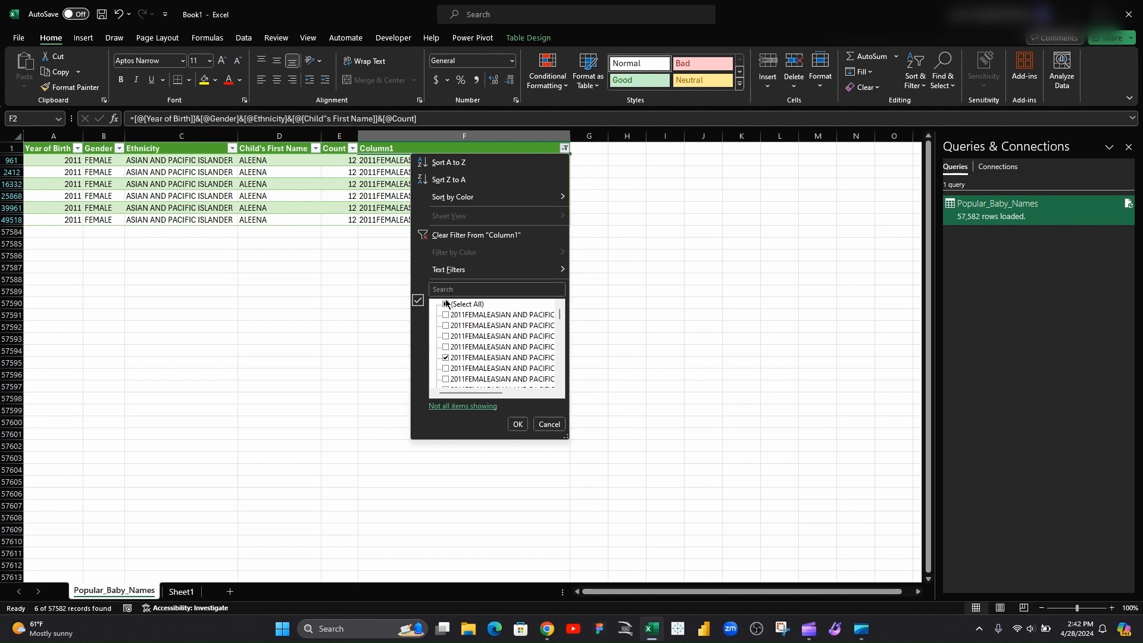
{"action": "left_click", "coordinate": [446, 305]}
{"action": "left_click", "coordinate": [518, 424]}
{"action": "left_click", "coordinate": [730, 263]}
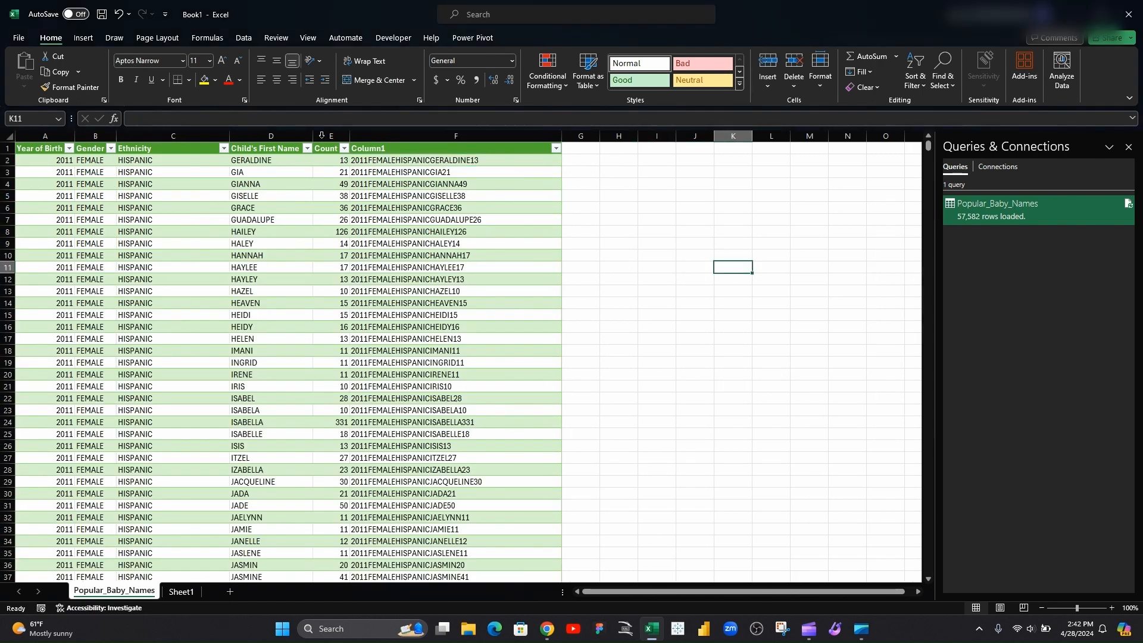
Convert the imported table to a normal range, confirming the change
{"action": "left_click", "coordinate": [201, 163]}
{"action": "left_click", "coordinate": [36, 159]}
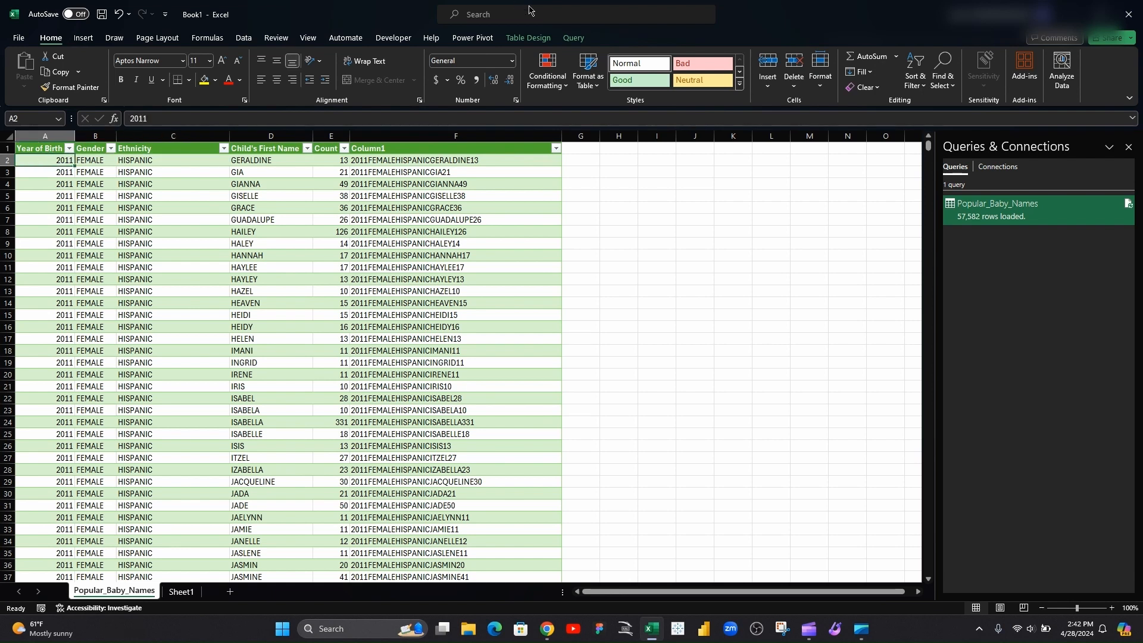
{"action": "left_click", "coordinate": [527, 39]}
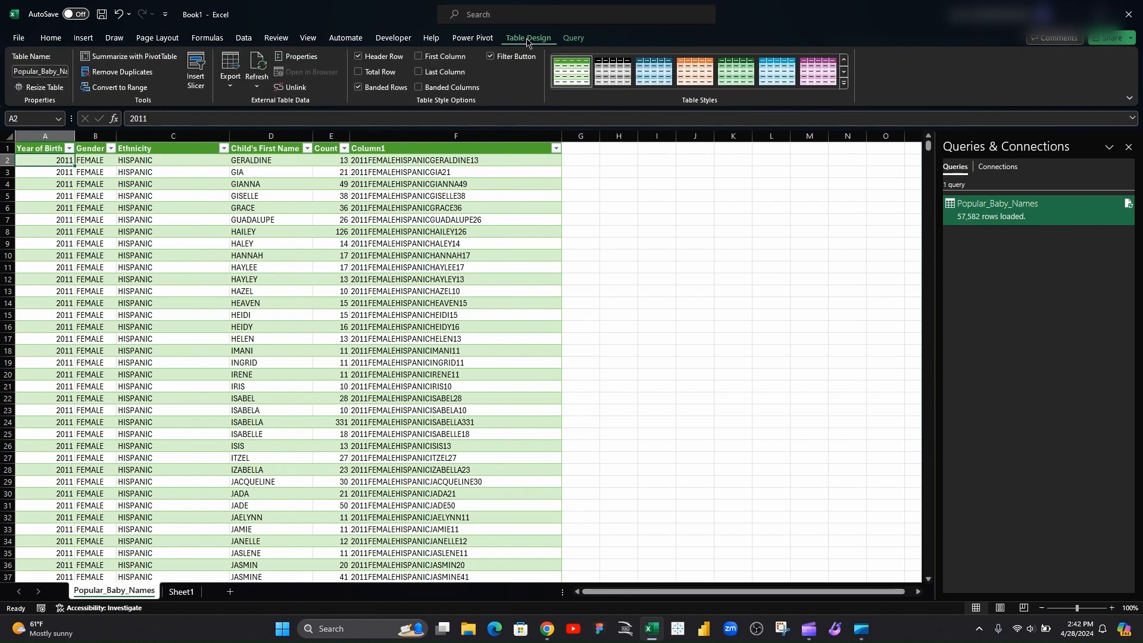
{"action": "left_click", "coordinate": [118, 89]}
{"action": "left_click", "coordinate": [556, 345]}
Select all cells on the sheet and apply the Normal cell style
{"action": "left_click", "coordinate": [164, 175]}
{"action": "left_click", "coordinate": [156, 186]}
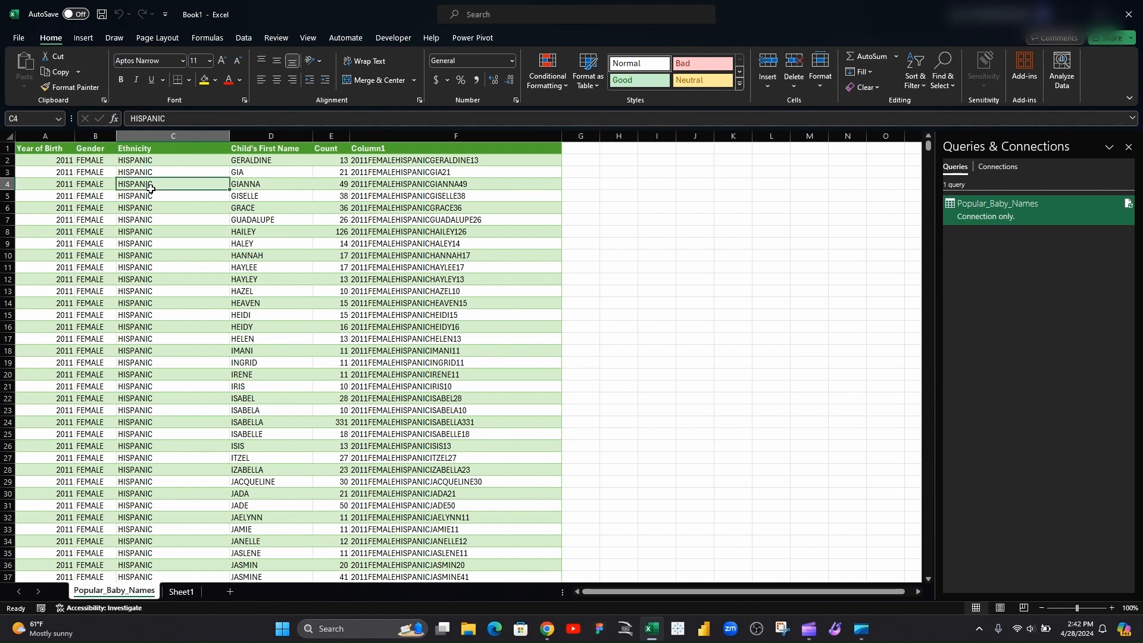
{"action": "key", "text": "ctrl+a"}
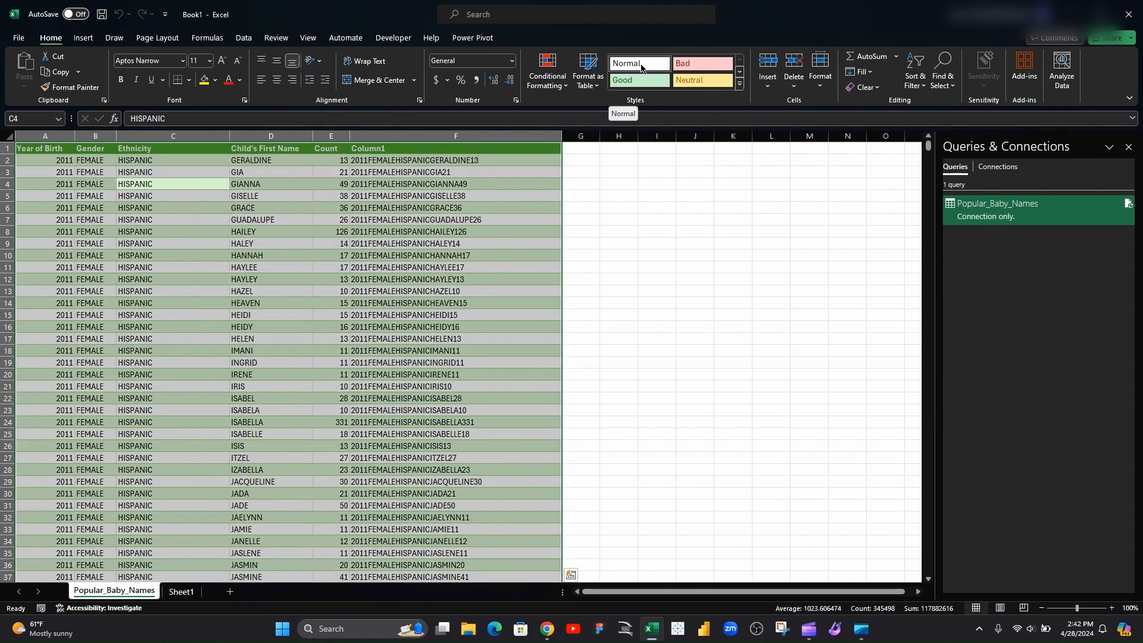
{"action": "left_click", "coordinate": [640, 65]}
{"action": "left_click", "coordinate": [614, 201]}
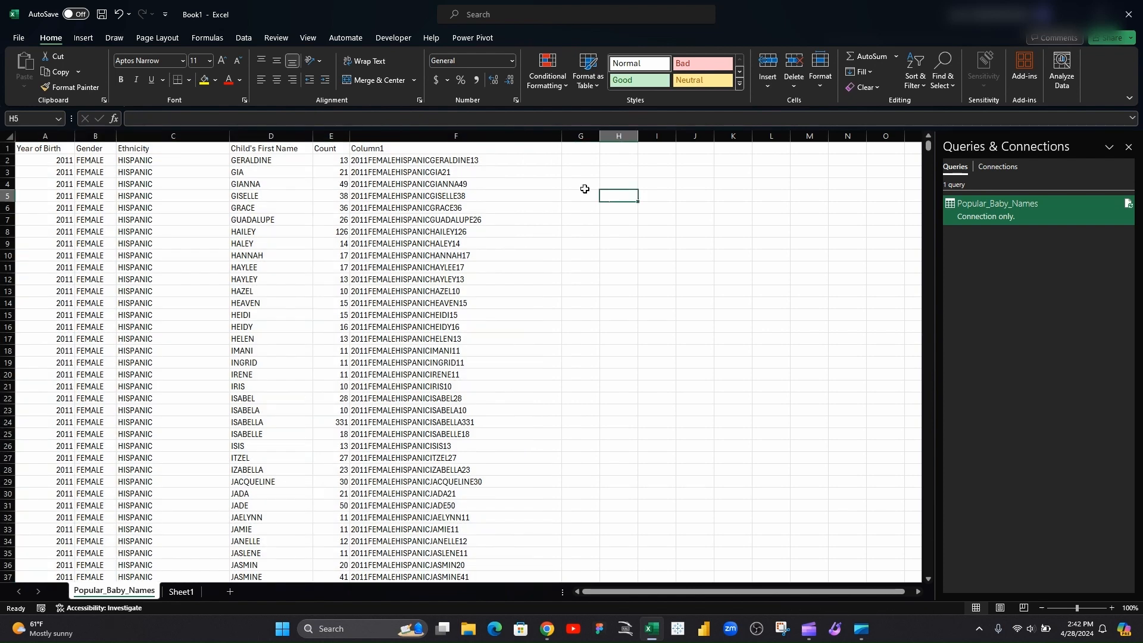
{"action": "left_click", "coordinate": [44, 159]}
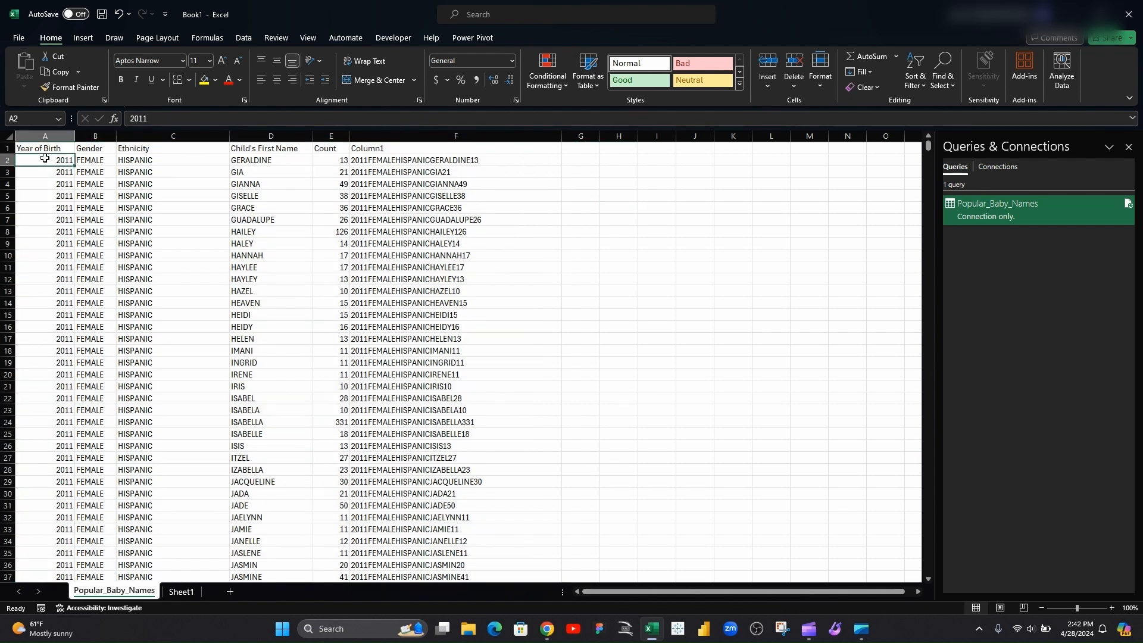
{"action": "left_click_drag", "start_coordinate": [44, 158], "coordinate": [343, 149]}
{"action": "left_click", "coordinate": [392, 137]}
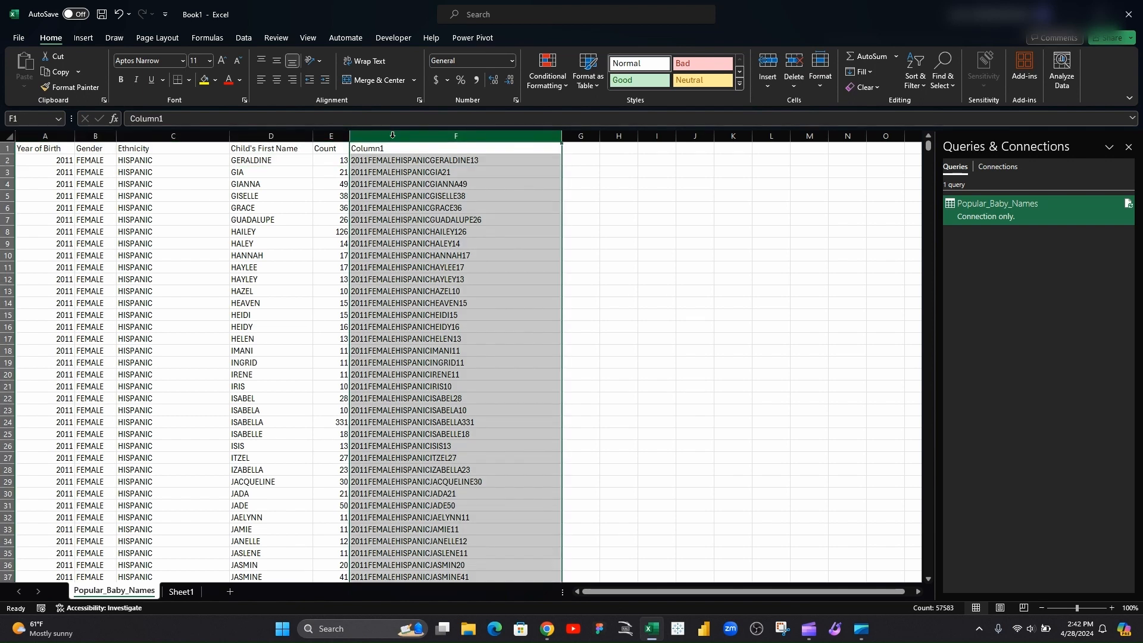
{"action": "key", "text": "ctrl"}
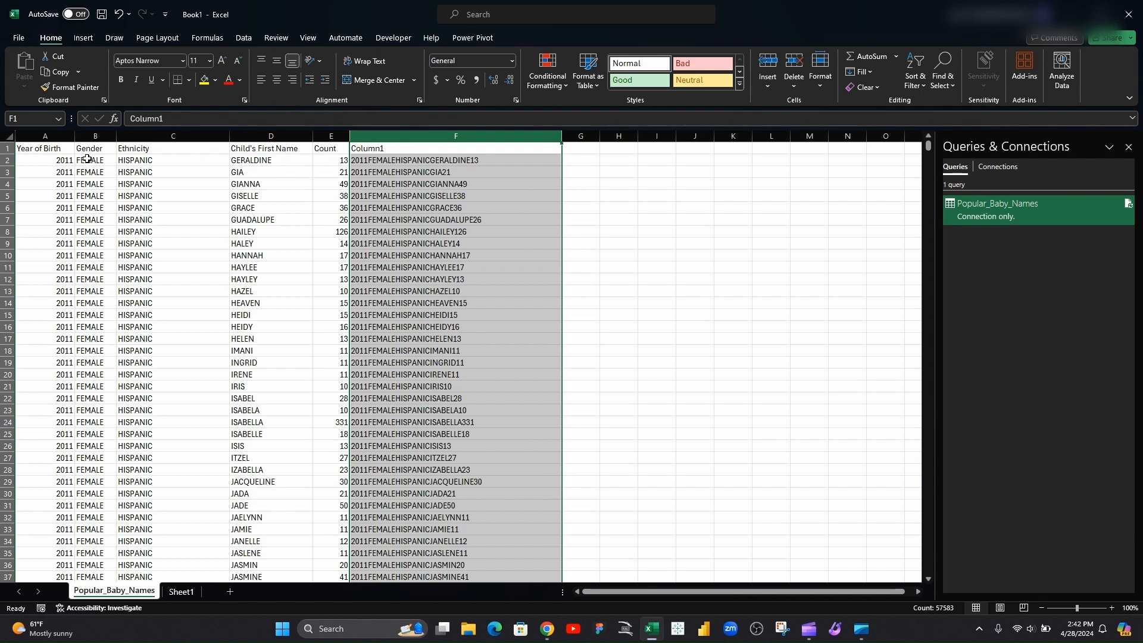
{"action": "left_click", "coordinate": [66, 162]}
{"action": "key", "text": "F2"}
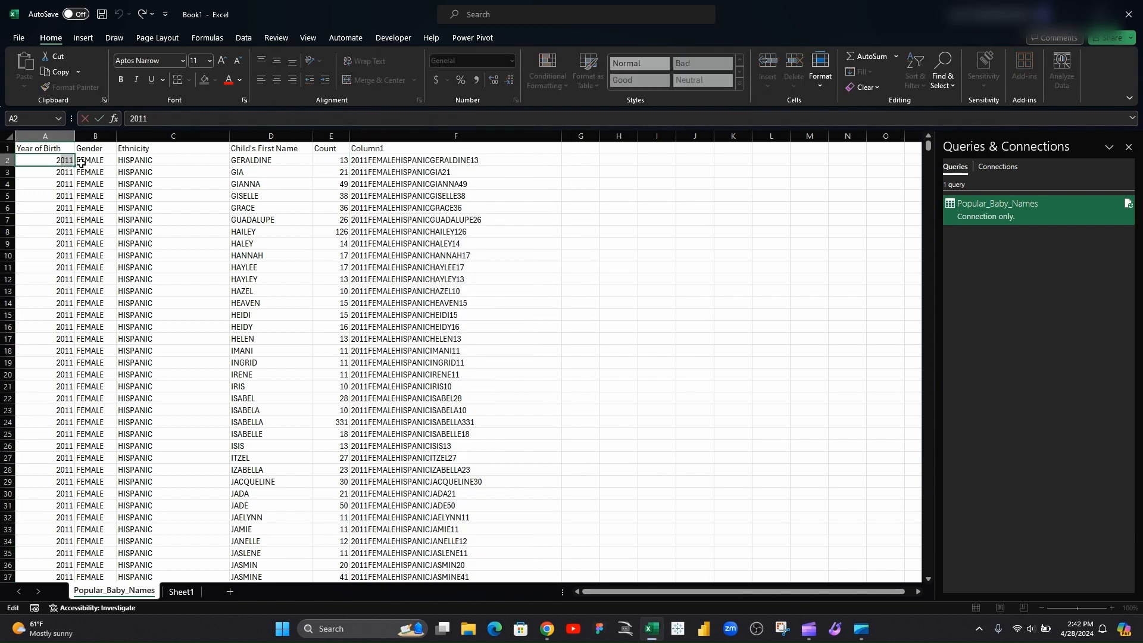
{"action": "left_click", "coordinate": [57, 160]}
{"action": "key", "text": "Escape"}
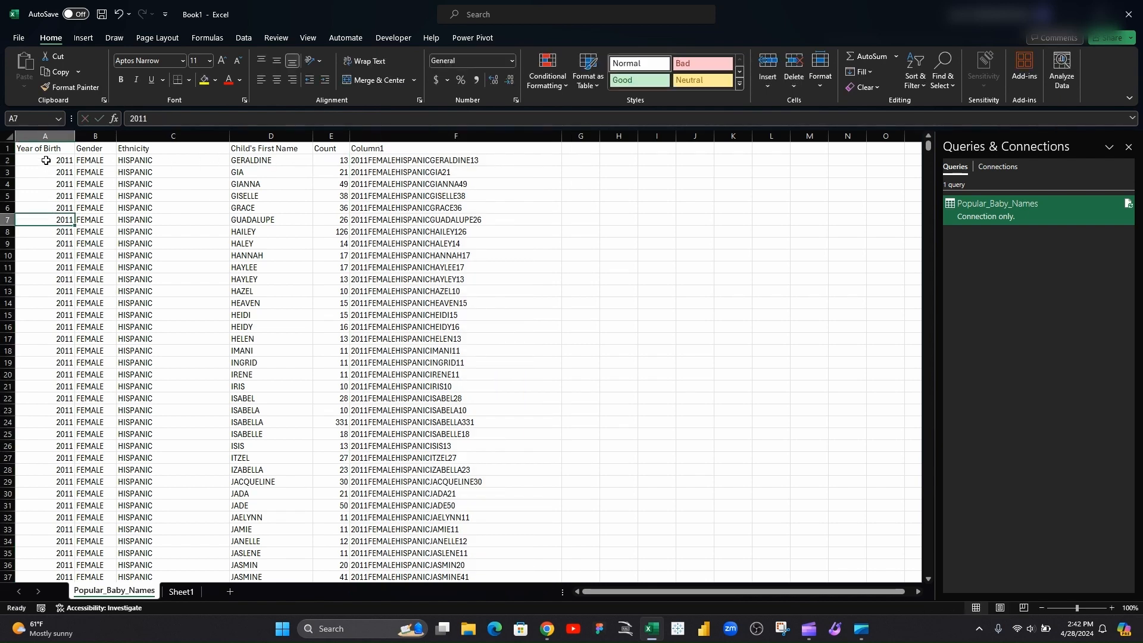
Fill the year 2011 across row 2 from the Gender column through the Count column
{"action": "left_click_drag", "start_coordinate": [75, 166], "coordinate": [336, 160]}
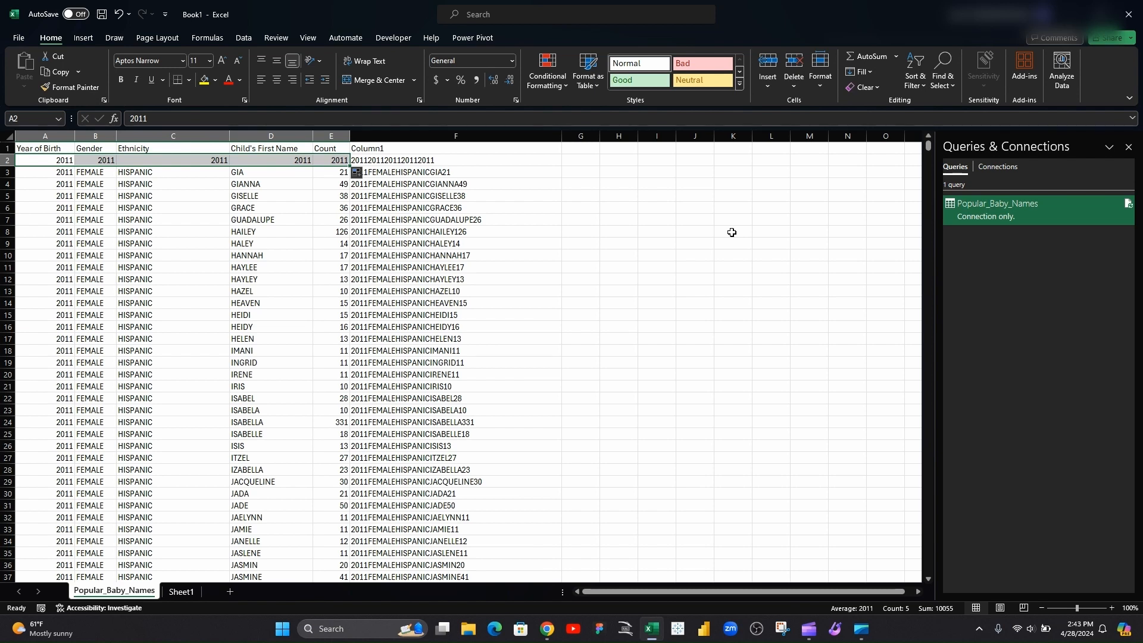
Highlight duplicate values in the data from row 2 to the last row with light red fill and dark red text
{"action": "key", "text": "ctrl+shift+Down"}
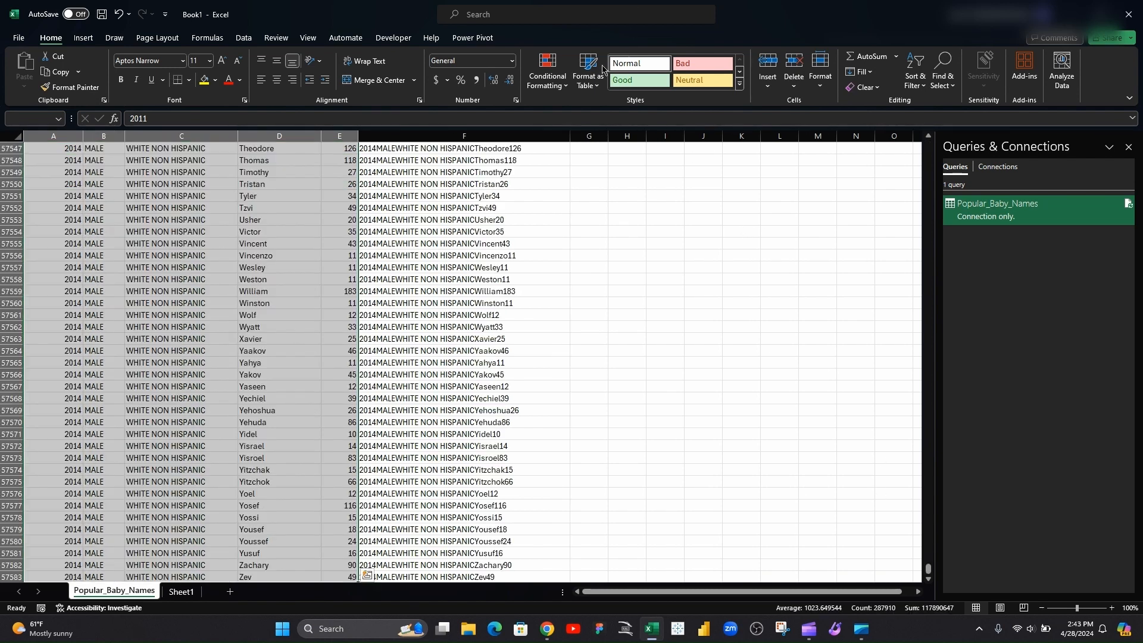
{"action": "left_click", "coordinate": [563, 86]}
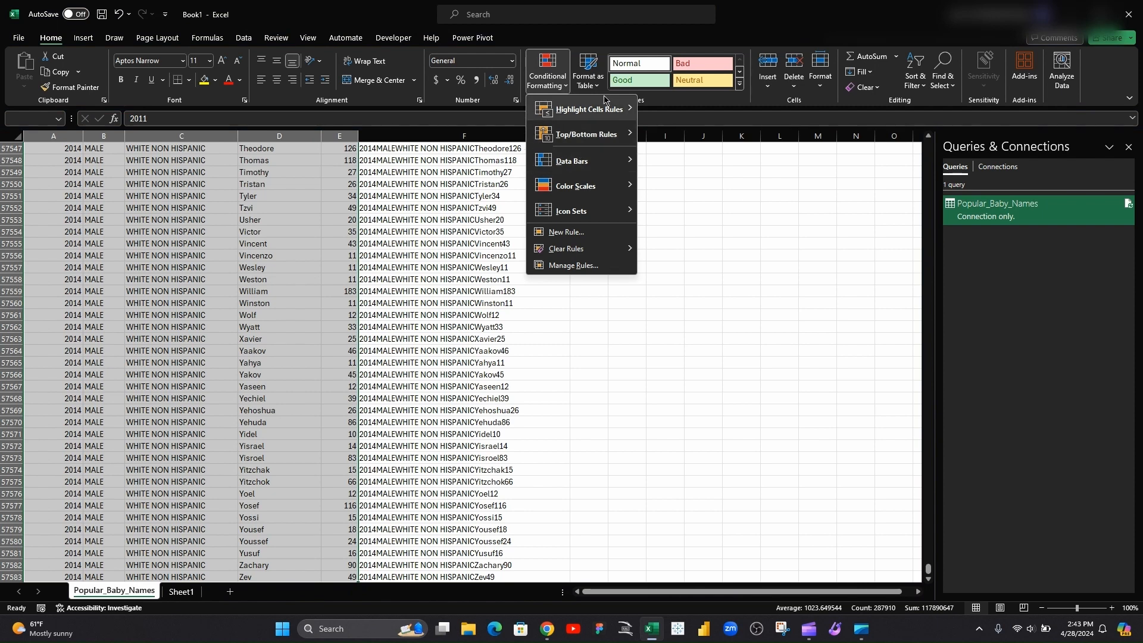
{"action": "mouse_move", "coordinate": [590, 109]}
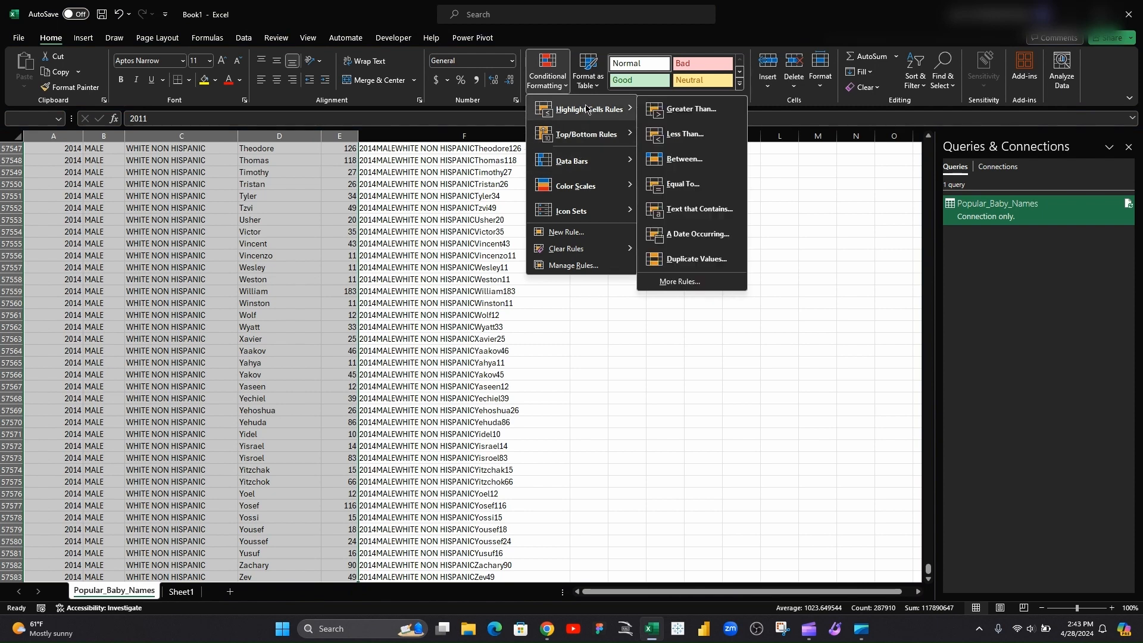
{"action": "left_click", "coordinate": [711, 263]}
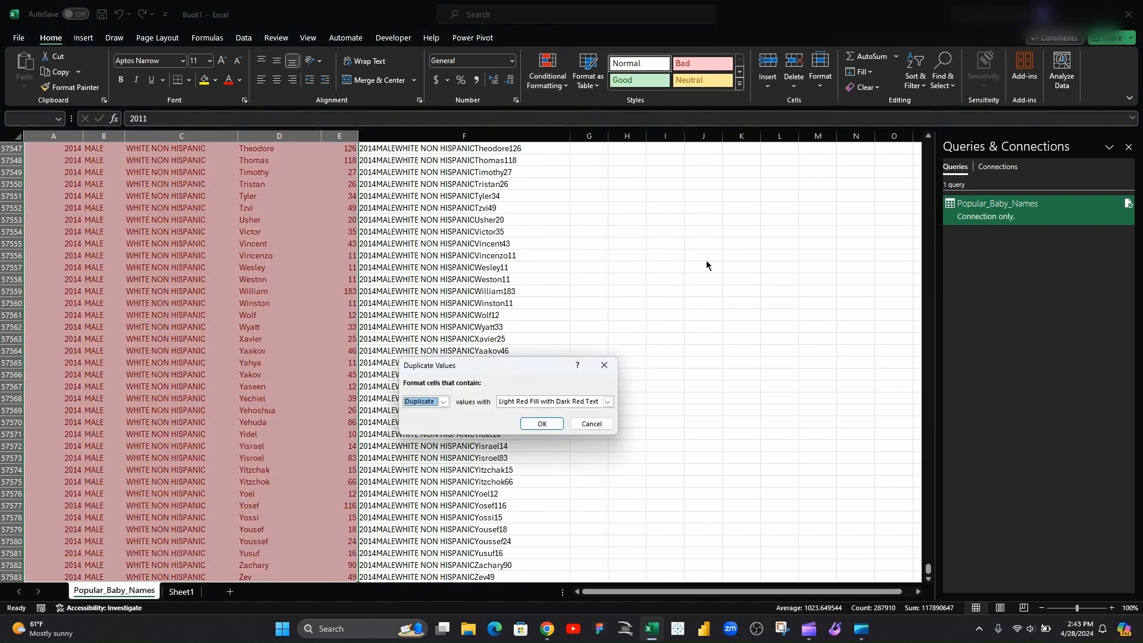
{"action": "left_click", "coordinate": [545, 429]}
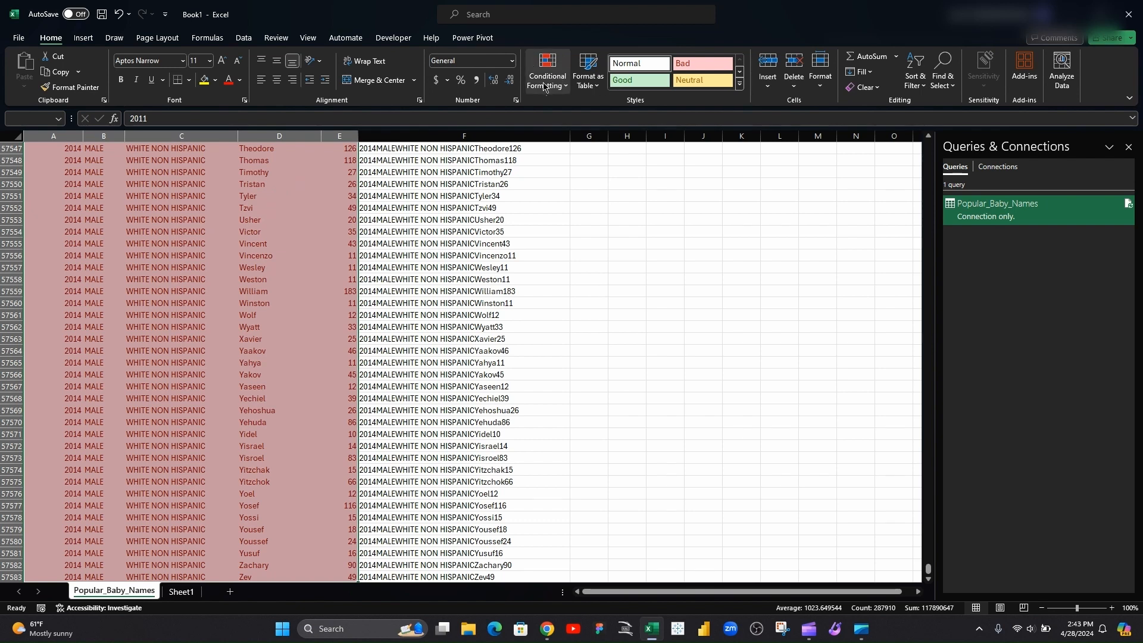
Clear the conditional formatting rules from the entire sheet and deselect the data
{"action": "left_click", "coordinate": [565, 90]}
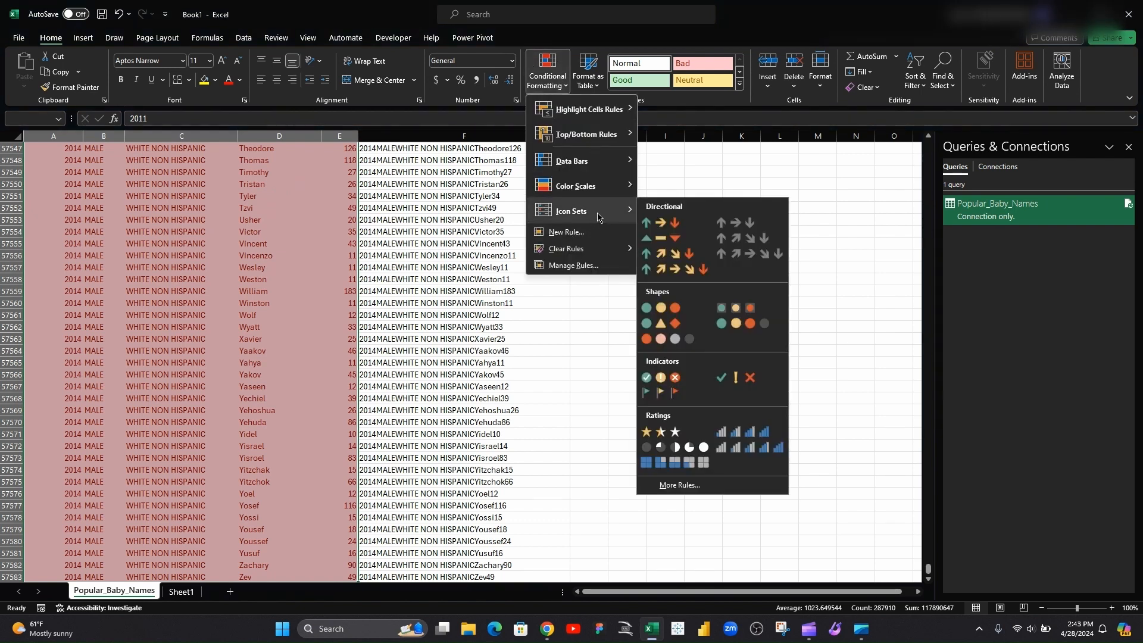
{"action": "mouse_move", "coordinate": [585, 113]}
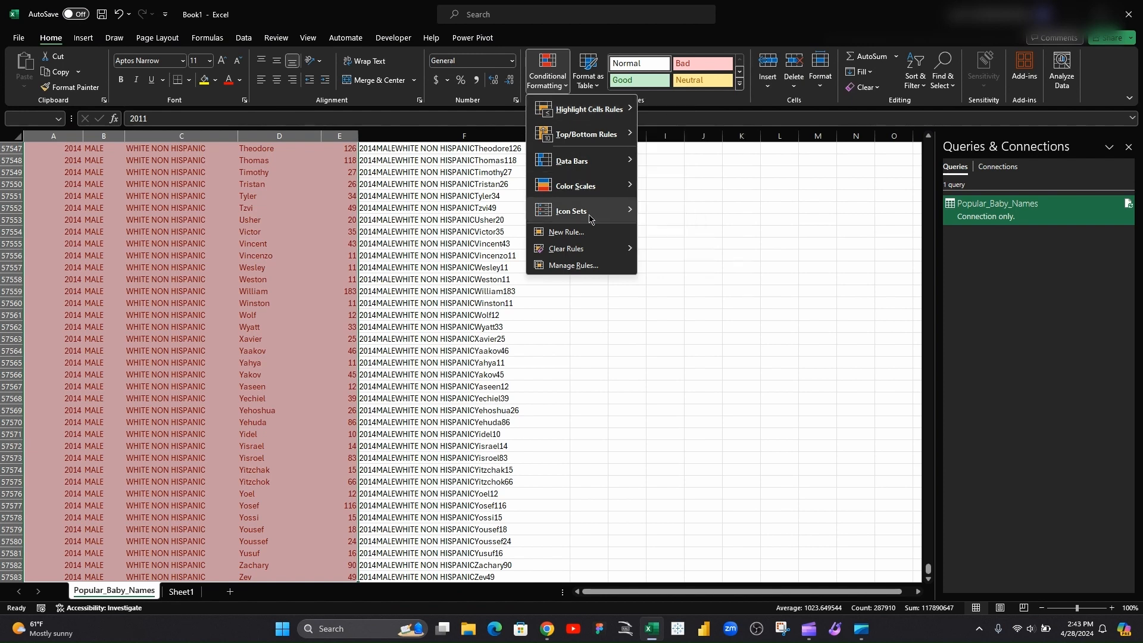
{"action": "mouse_move", "coordinate": [592, 249]}
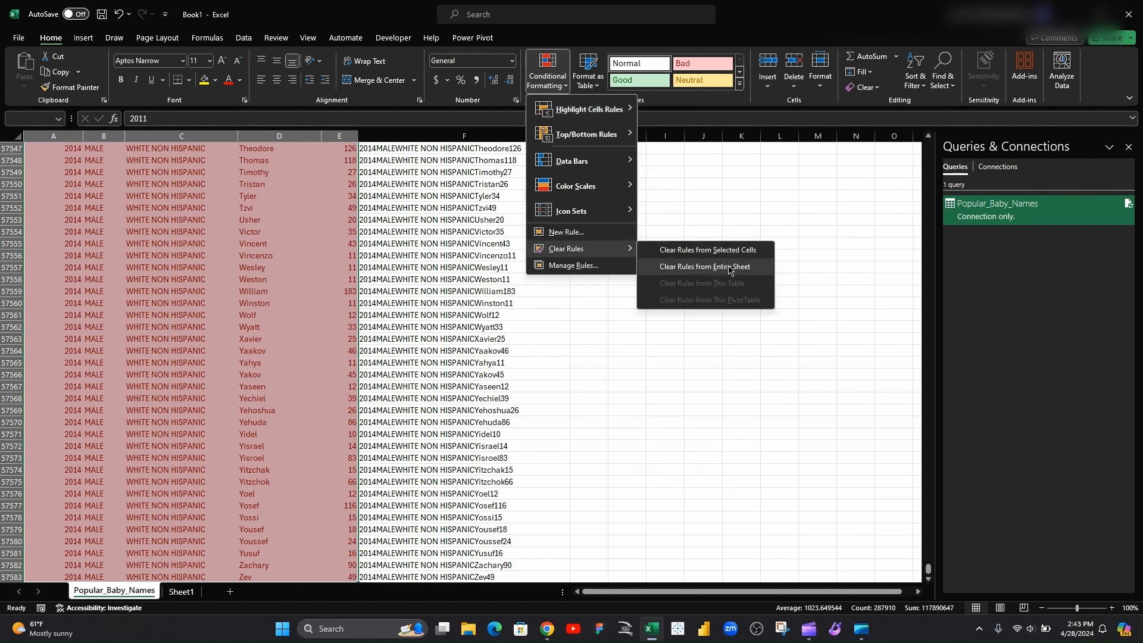
{"action": "left_click", "coordinate": [731, 269]}
{"action": "left_click", "coordinate": [619, 171]}
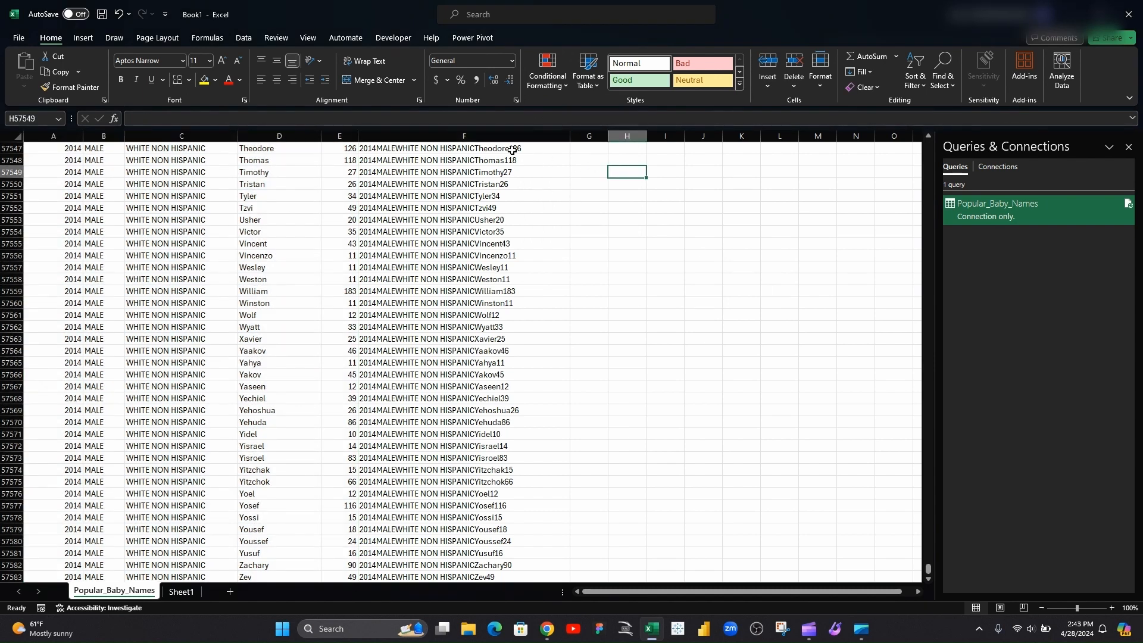
Return to the top of the sheet, select the Year of Birth header, and turn on filters
{"action": "left_click_drag", "start_coordinate": [928, 569], "coordinate": [920, 118]}
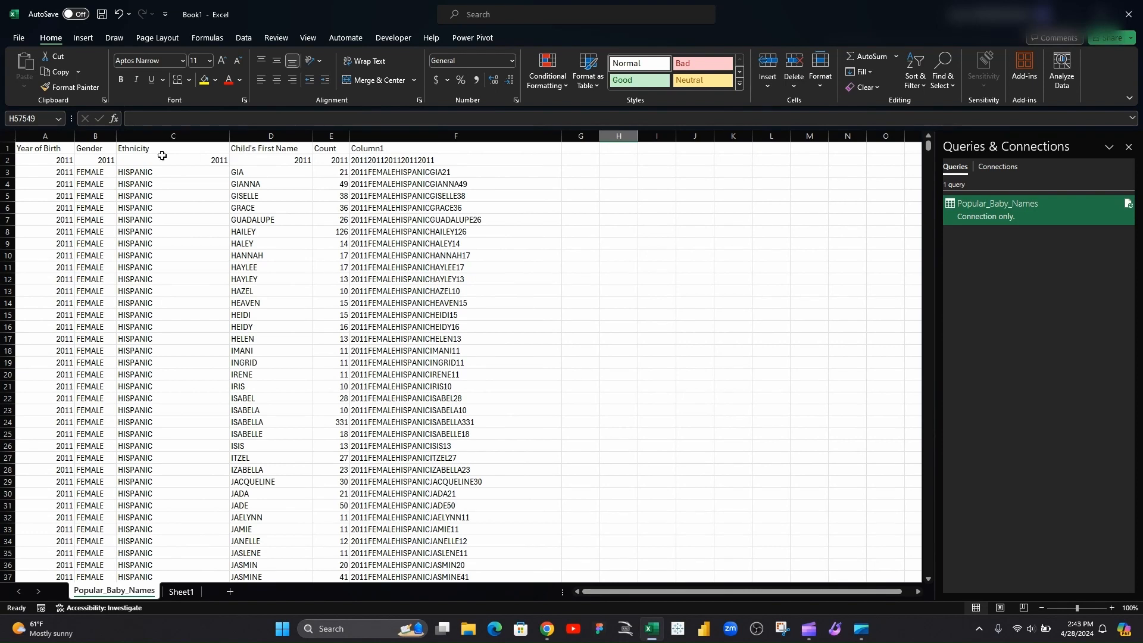
{"action": "left_click", "coordinate": [28, 151]}
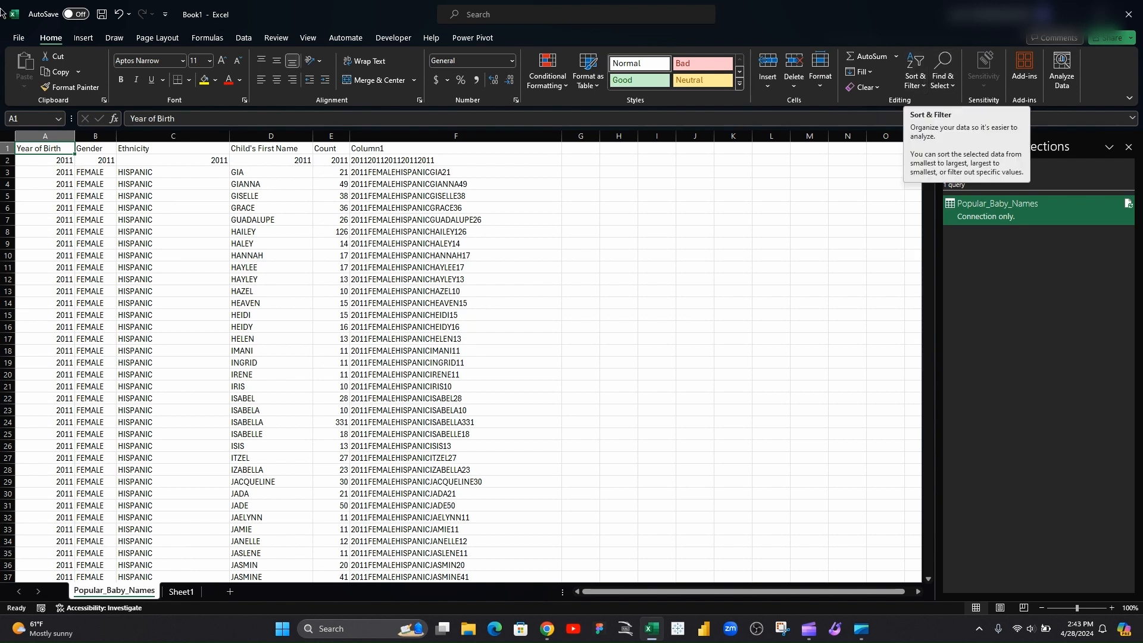
{"action": "left_click", "coordinate": [84, 38]}
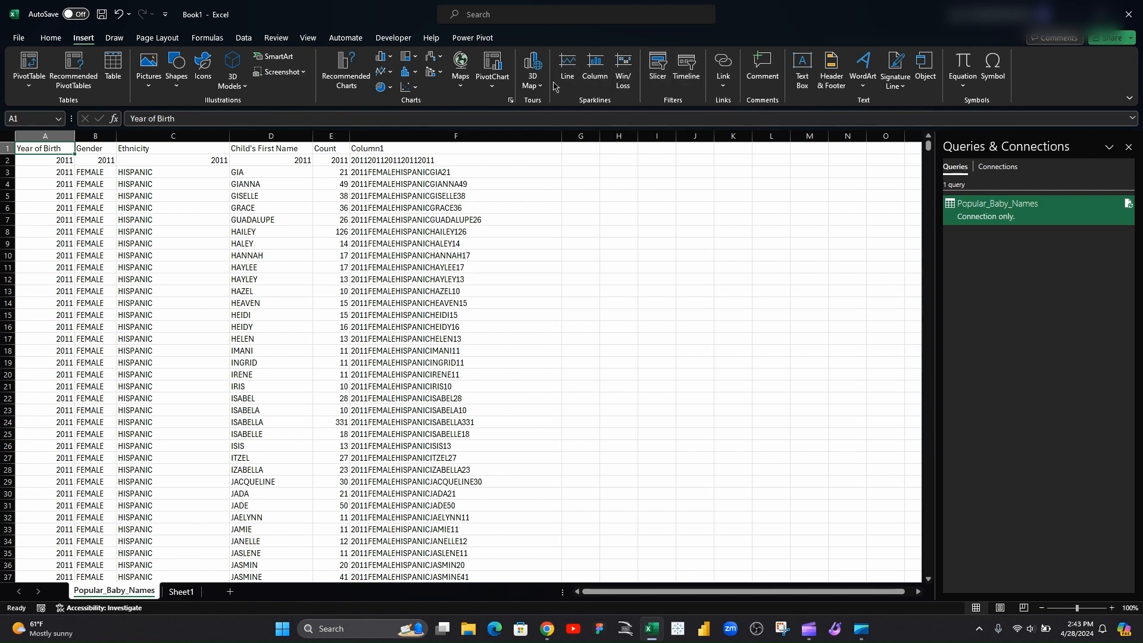
{"action": "left_click", "coordinate": [243, 39]}
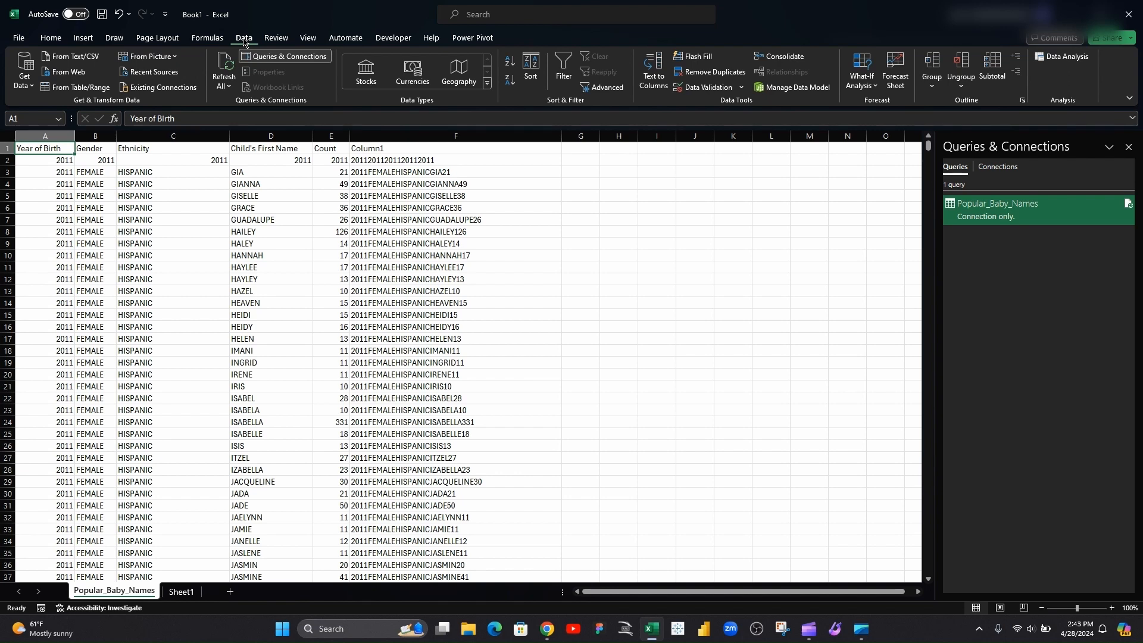
{"action": "left_click", "coordinate": [564, 73]}
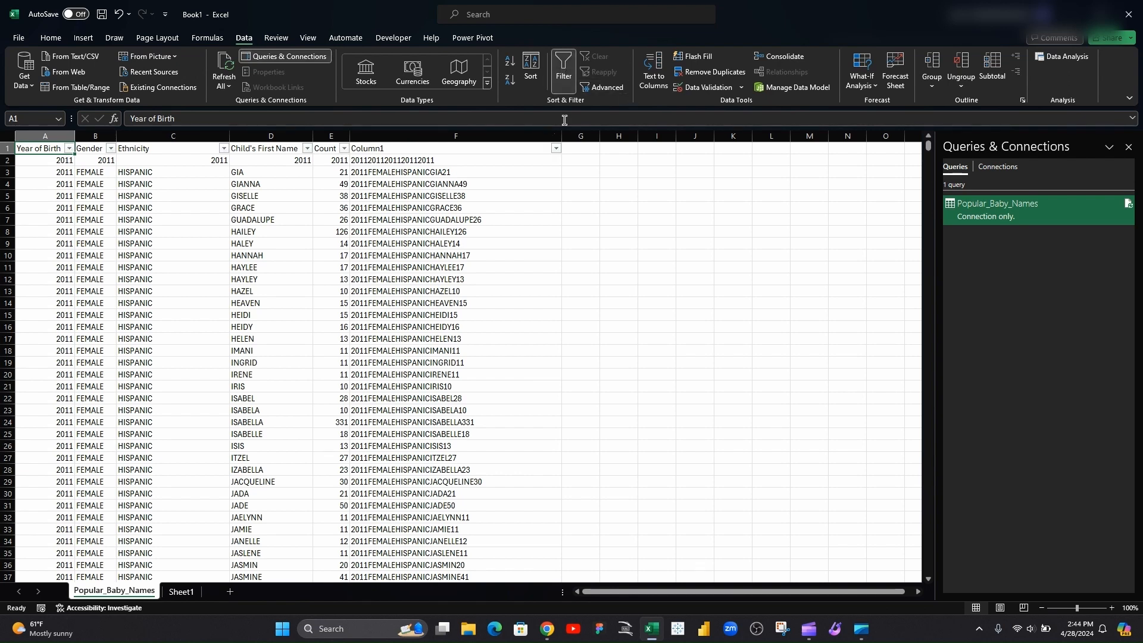
Filter Column1 to show only the value 2011FEMALEASIAN AND PACIFIC ISLANDERALEENA12
{"action": "left_click", "coordinate": [556, 150]}
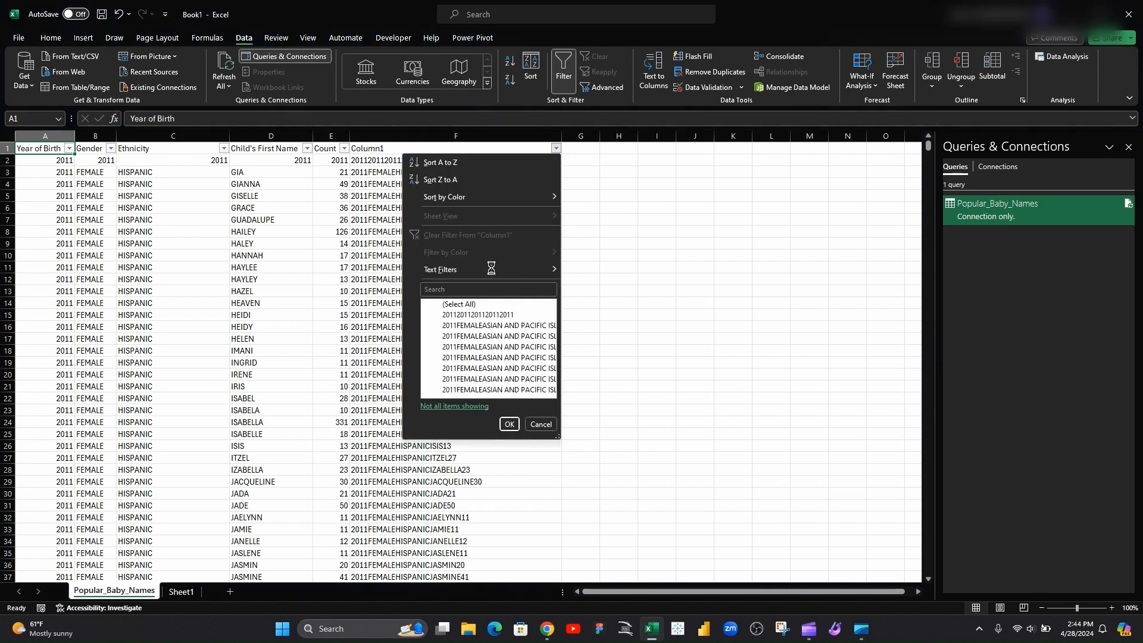
{"action": "left_click", "coordinate": [438, 305]}
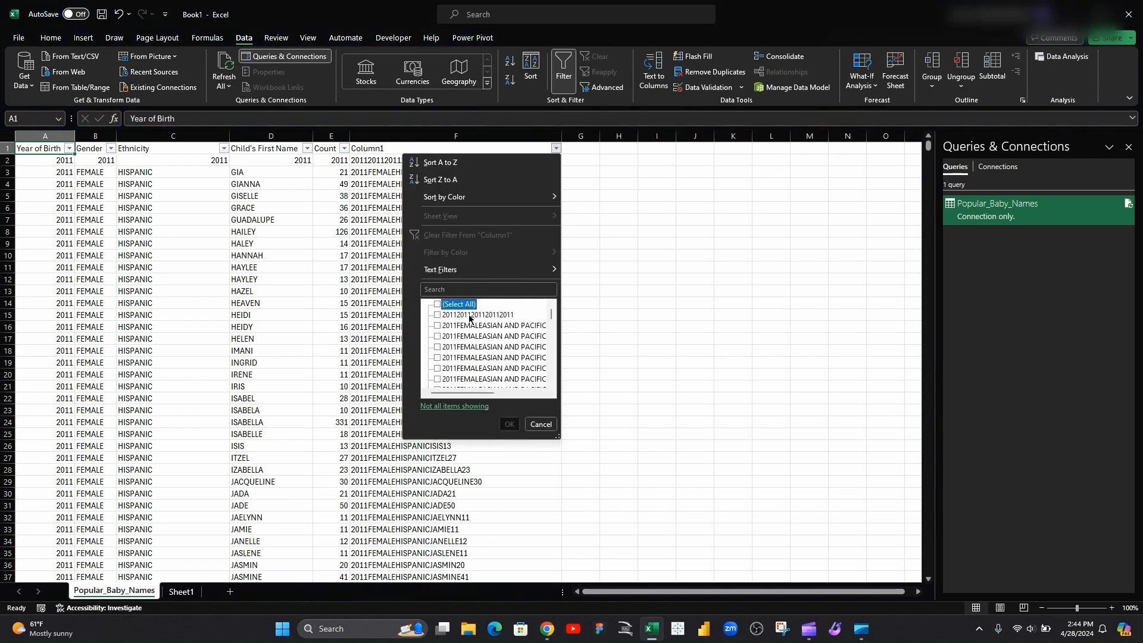
{"action": "left_click", "coordinate": [441, 368]}
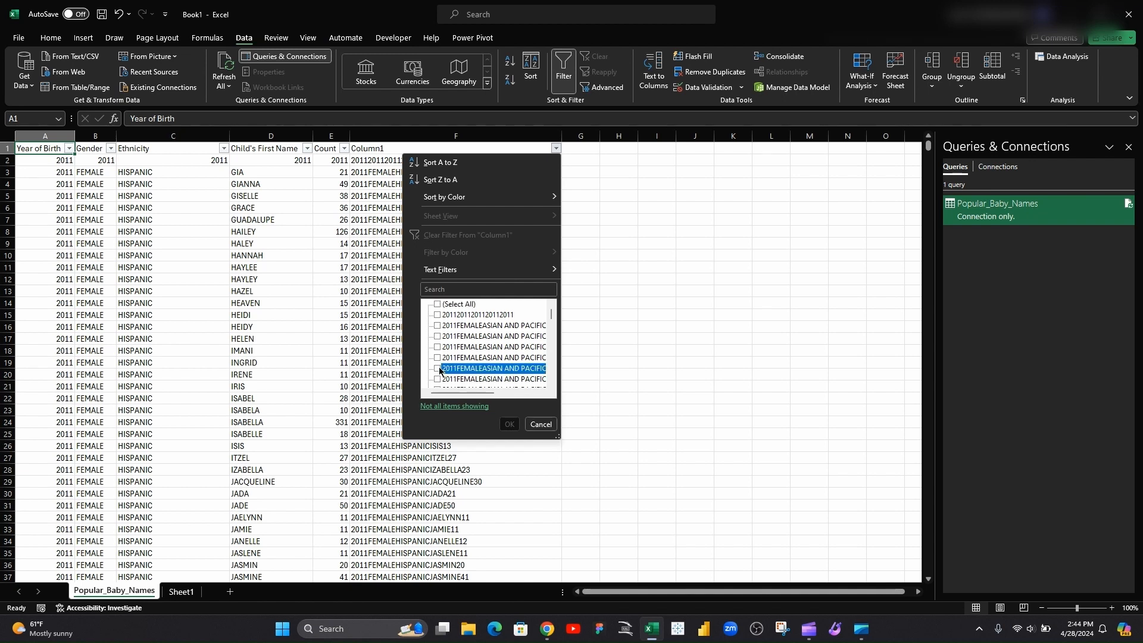
{"action": "left_click", "coordinate": [511, 424]}
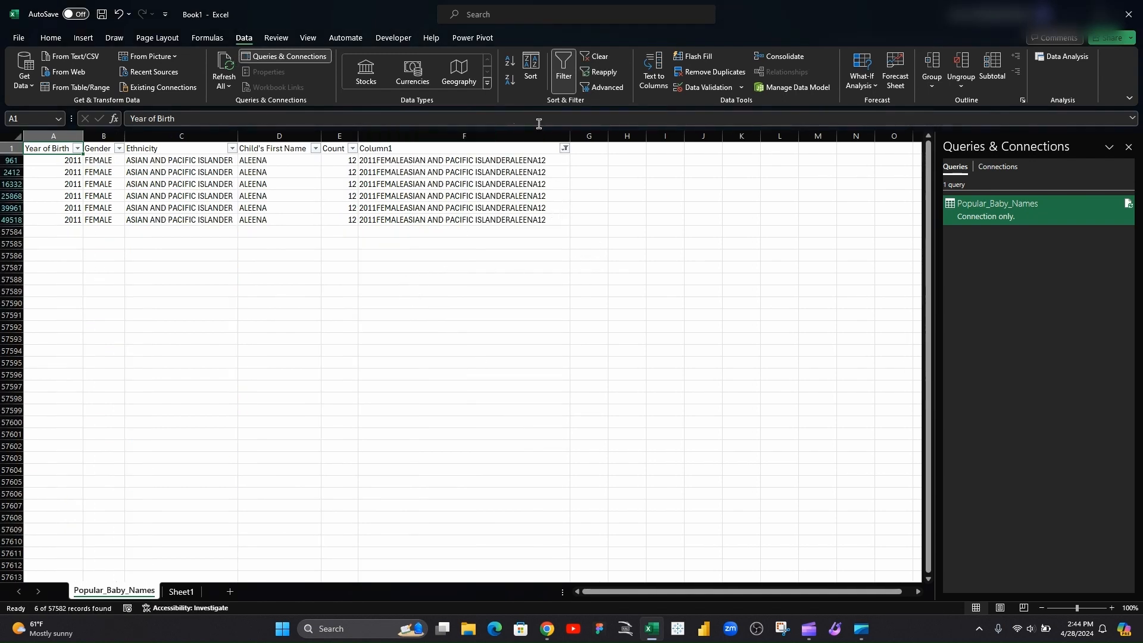
Select the entire Column1 column
{"action": "left_click", "coordinate": [447, 136]}
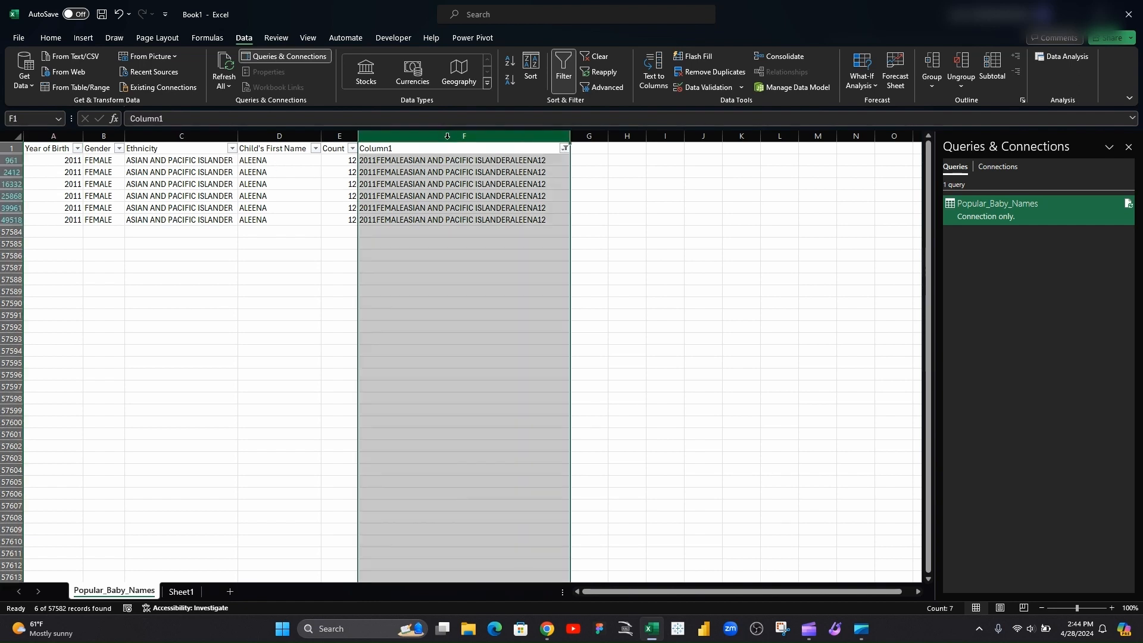